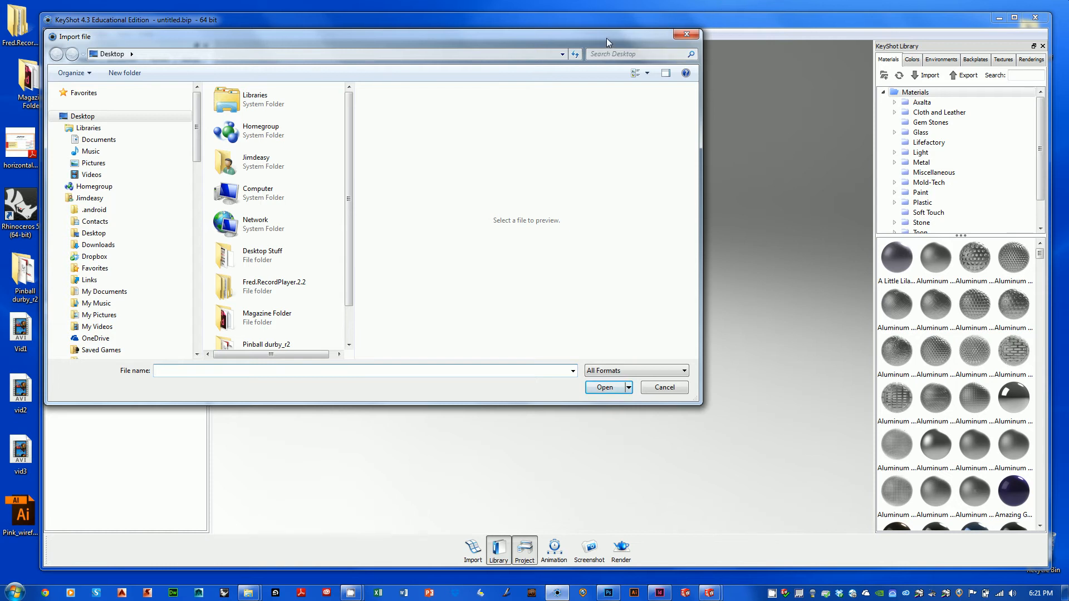
- Import the DogToy_MegaKush_2mmShell model from the sw folder inside Process book, keeping the default import settings
drag(607, 39, 660, 111)
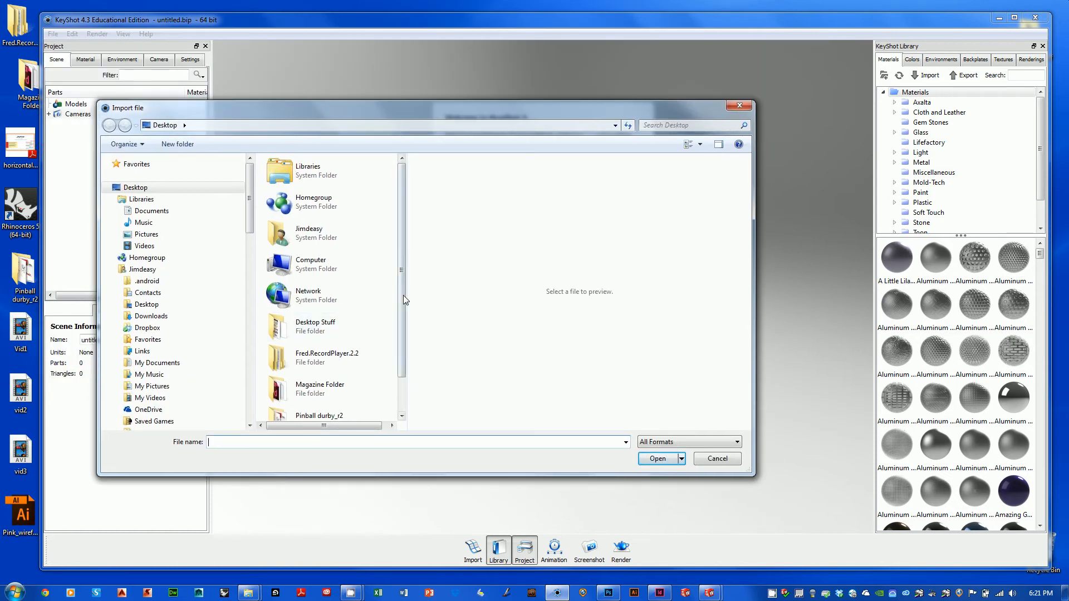
scroll(403, 295, down, 1)
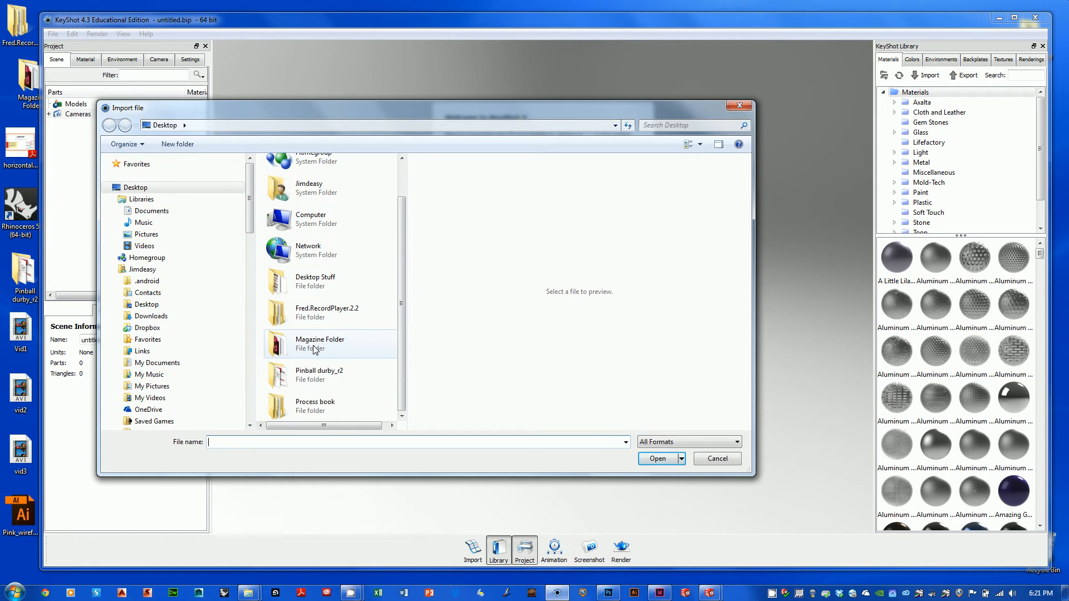
click(314, 411)
double_click(315, 412)
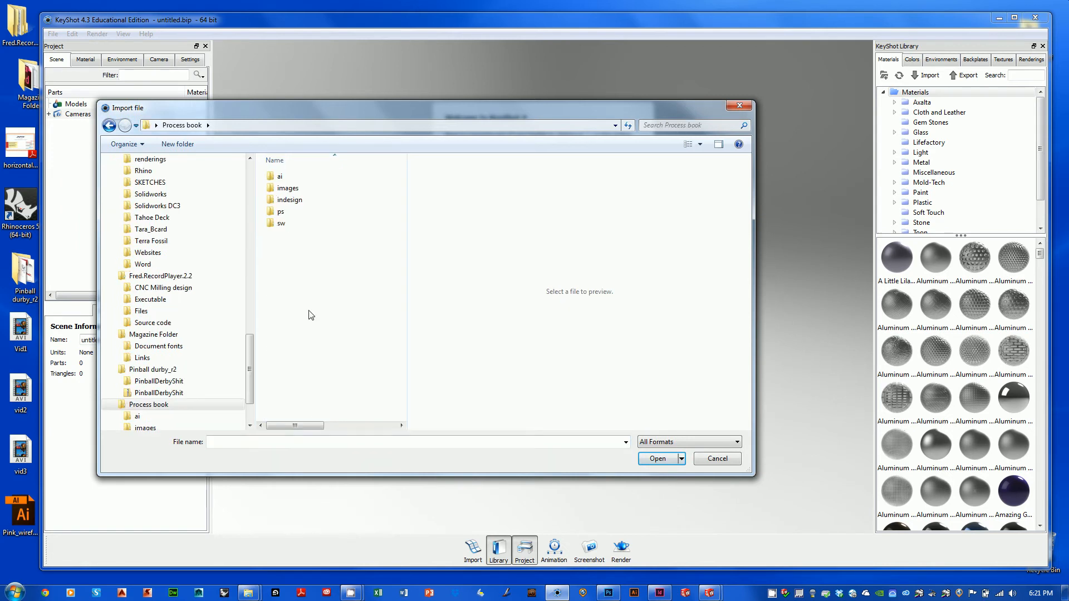
double_click(284, 228)
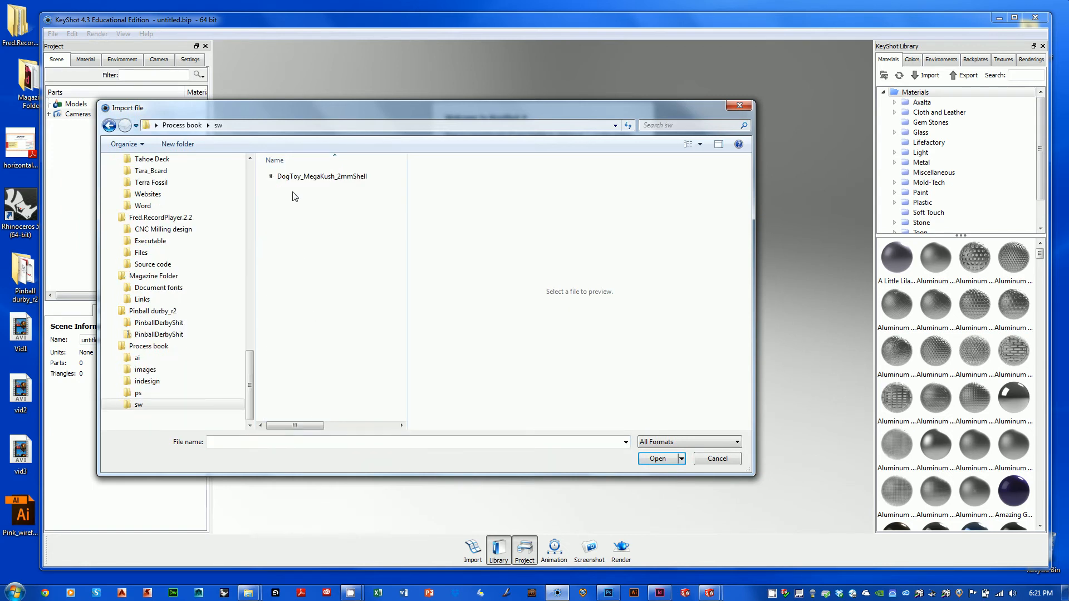
click(304, 177)
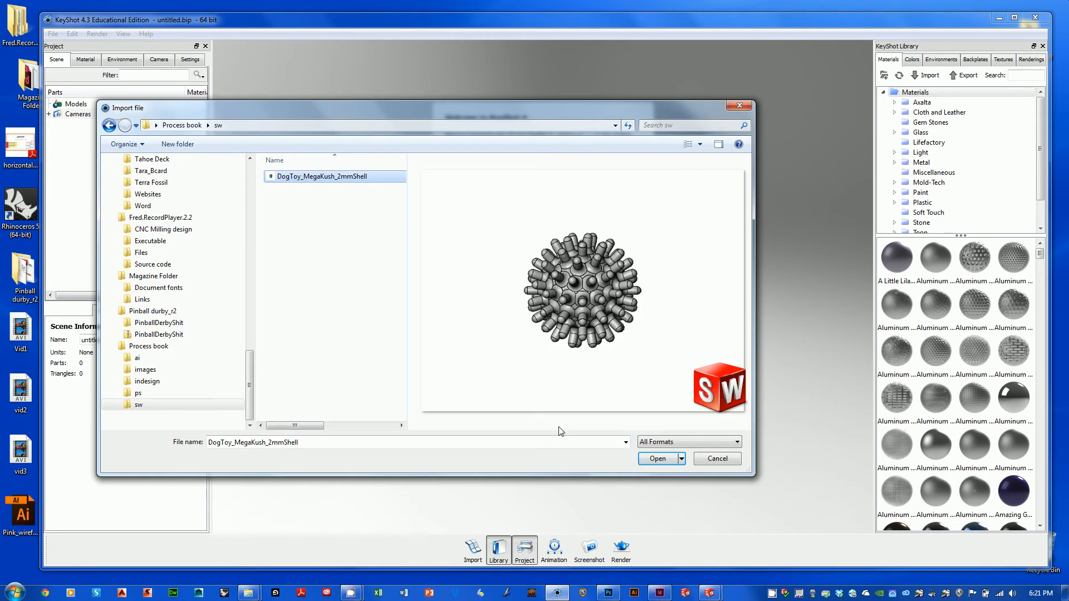
click(647, 460)
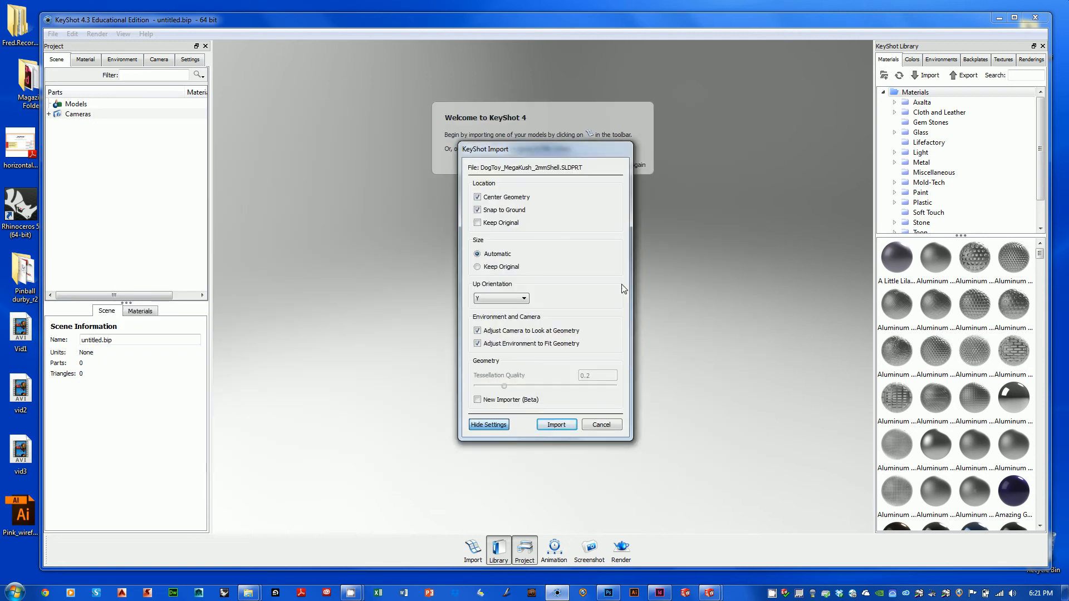
click(557, 425)
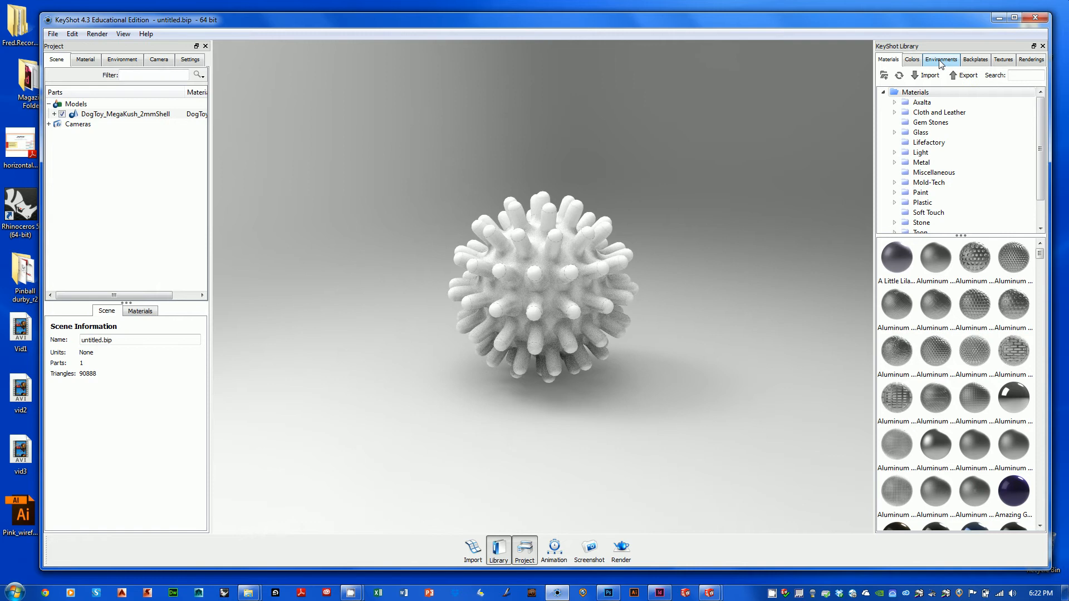
- Apply the Paint Gloss Light Blue material from the Paint library to the dog toy and browse the other paints
click(941, 196)
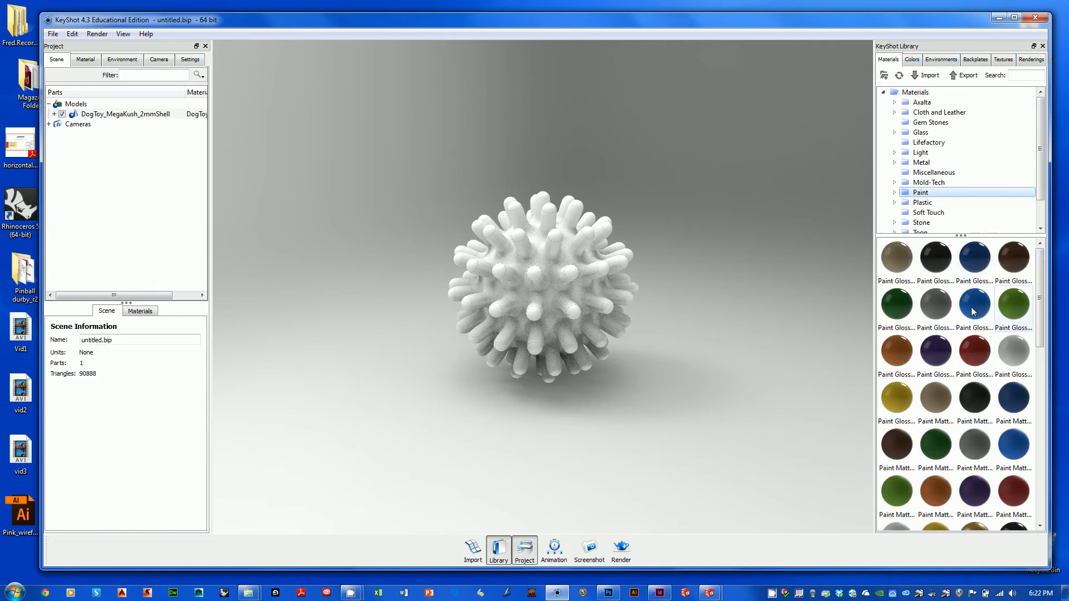
mouse_move(997, 319)
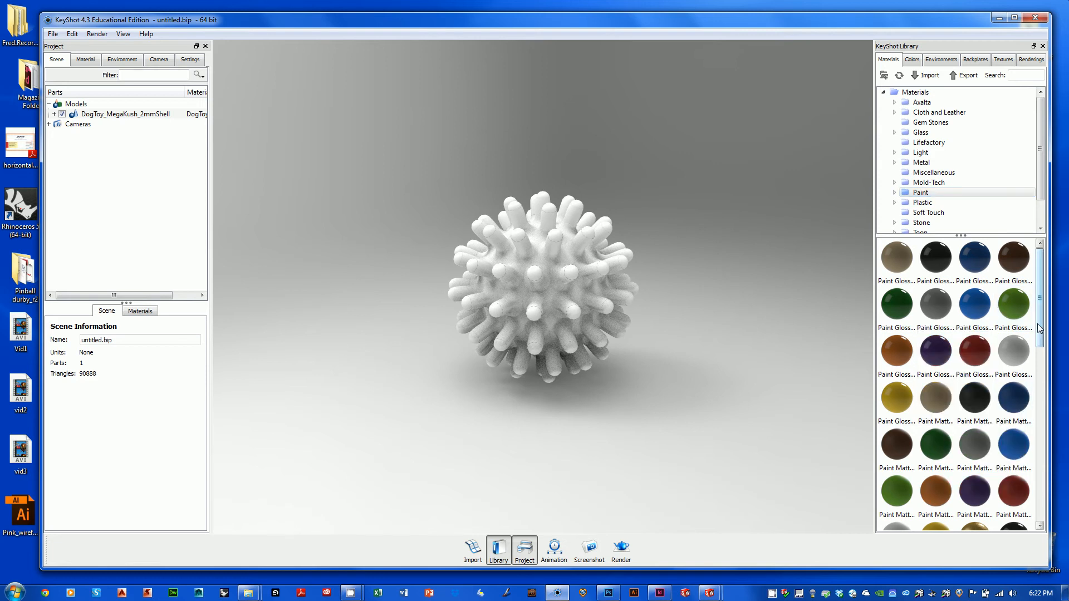
mouse_move(1041, 334)
mouse_down()
mouse_move(1029, 415)
mouse_move(1014, 309)
mouse_move(617, 329)
mouse_up()
click(975, 315)
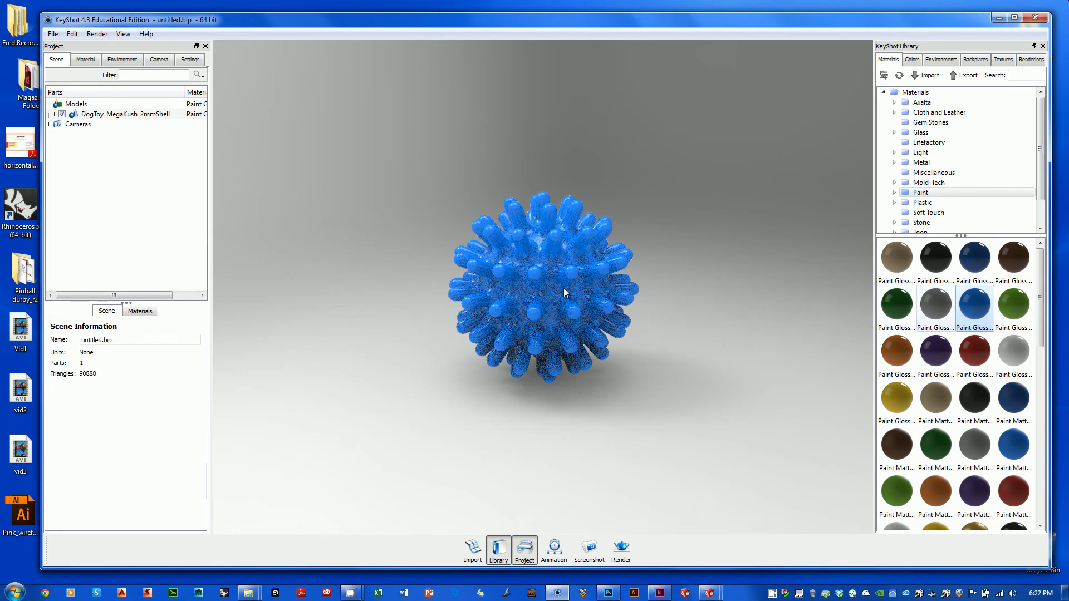
scroll(1001, 412, down, 5)
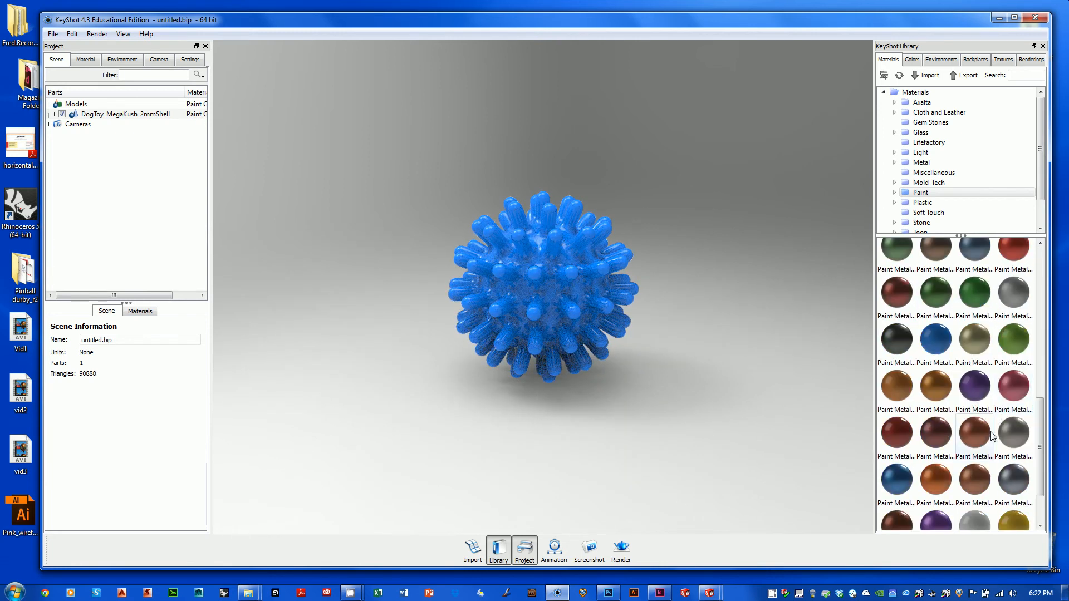
scroll(992, 437, up, 5)
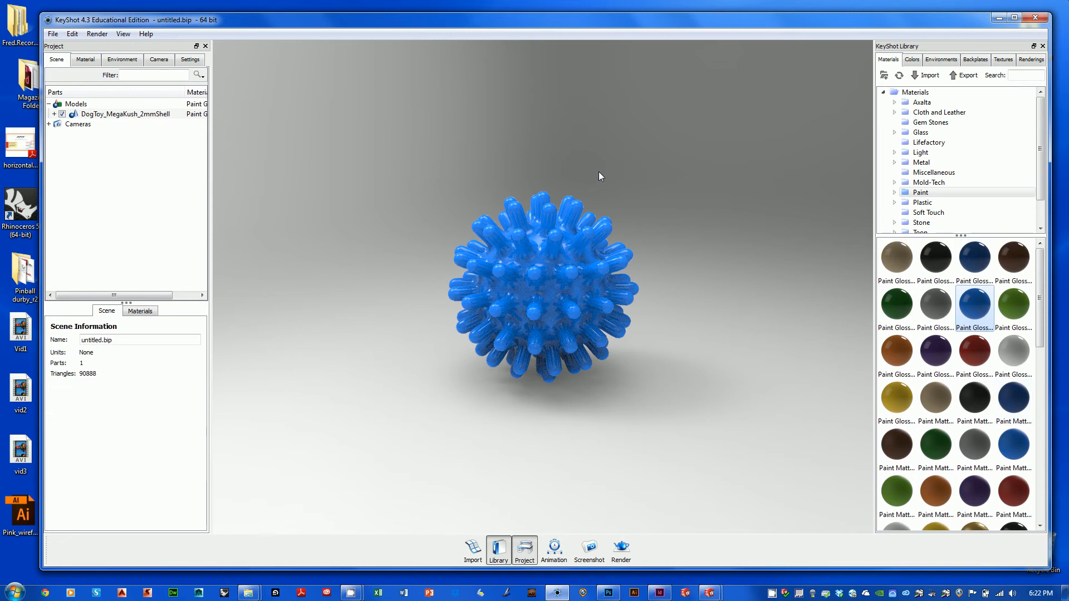
click(543, 296)
right_click(543, 297)
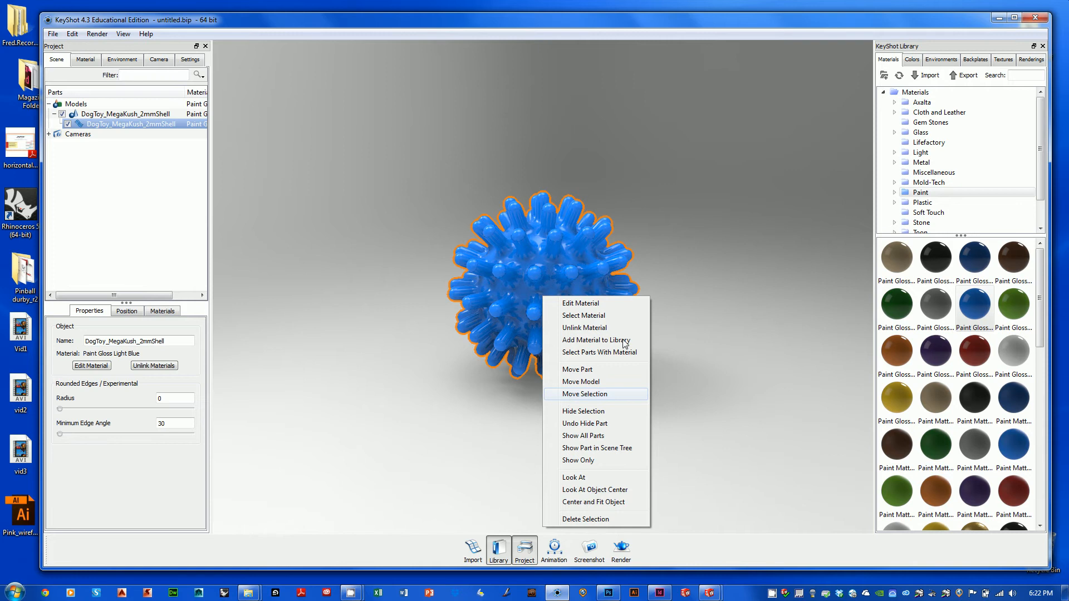
click(701, 290)
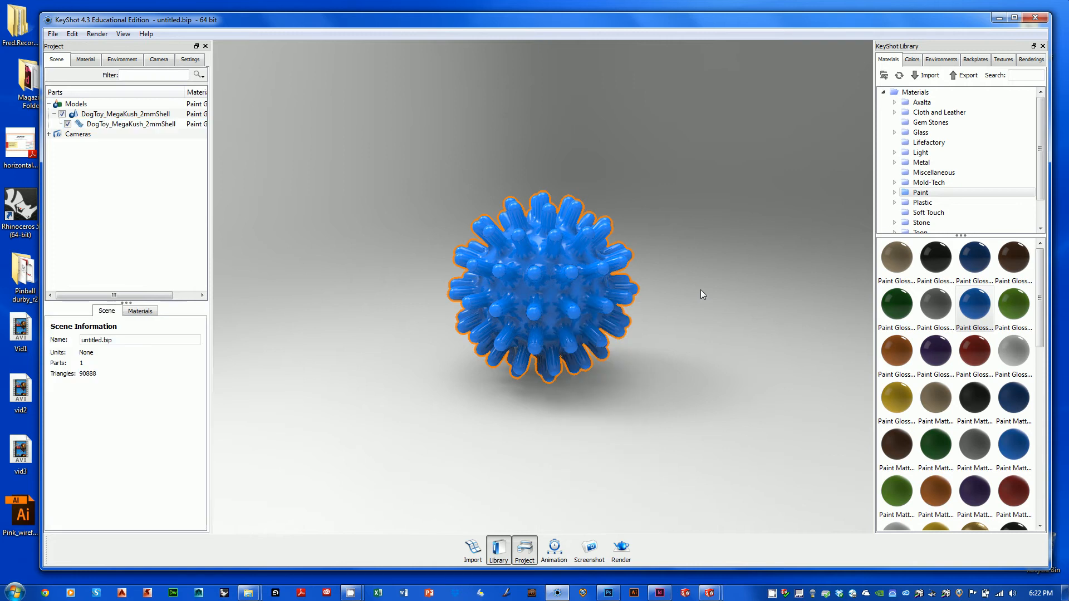
- Light the scene with the hdri-locations_industrial_4k environment and switch the background to a plain white color
click(940, 59)
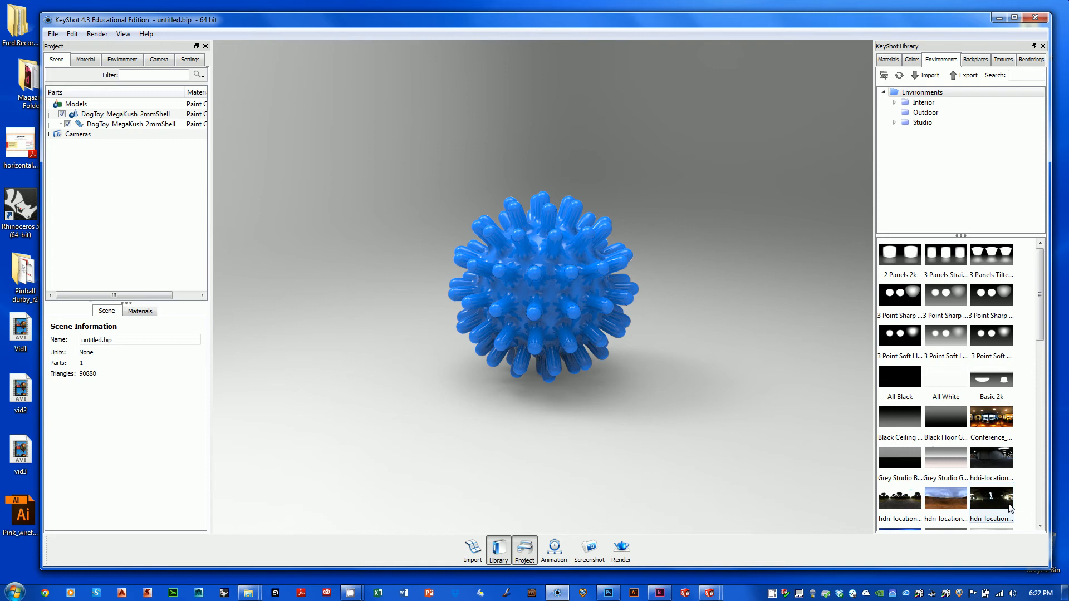
drag(997, 500, 663, 146)
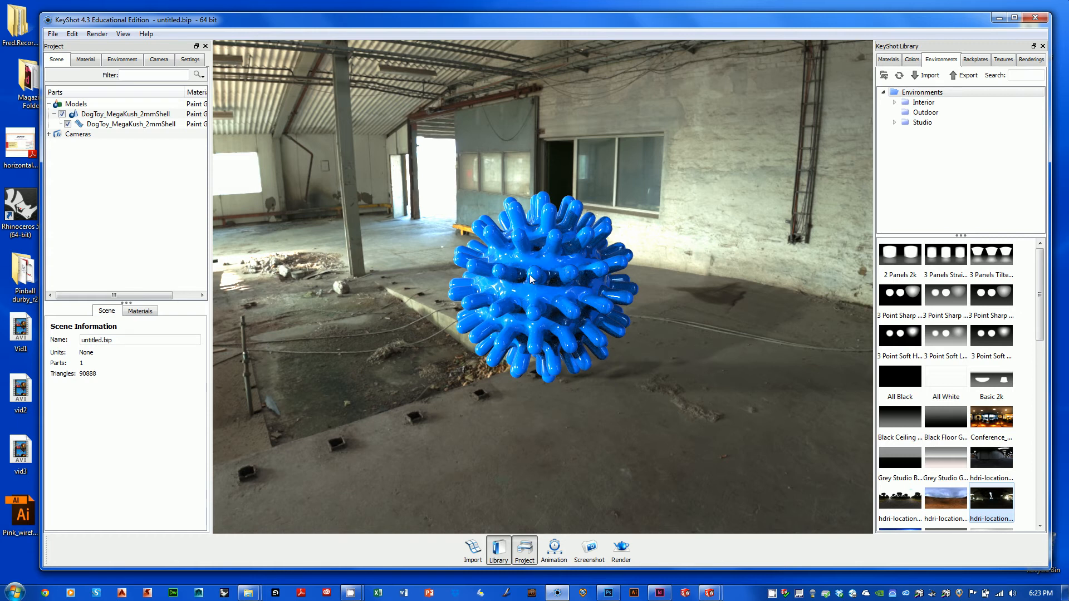
click(124, 60)
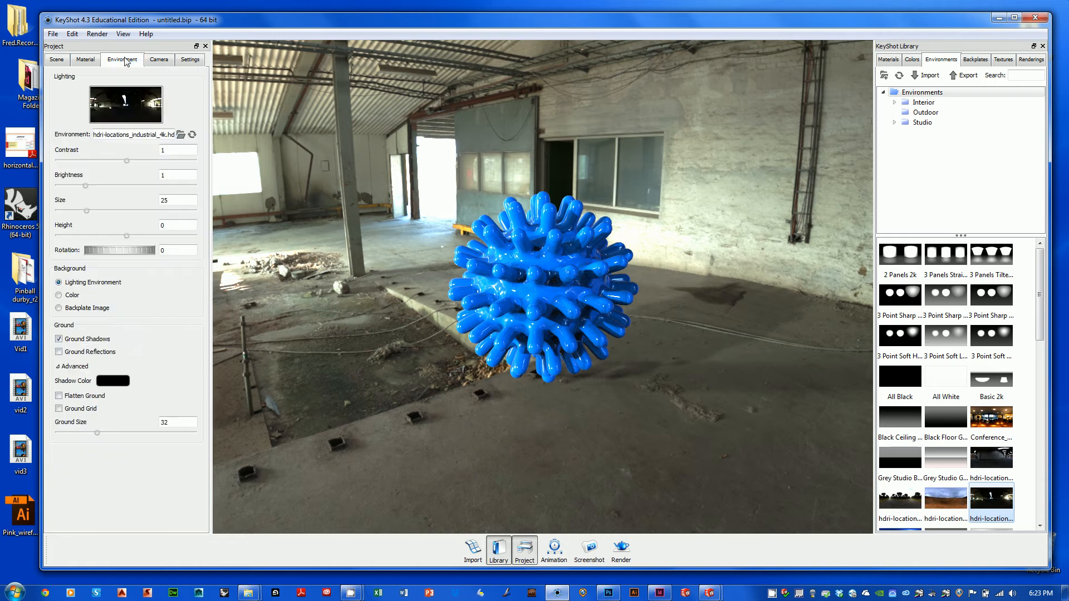
click(59, 296)
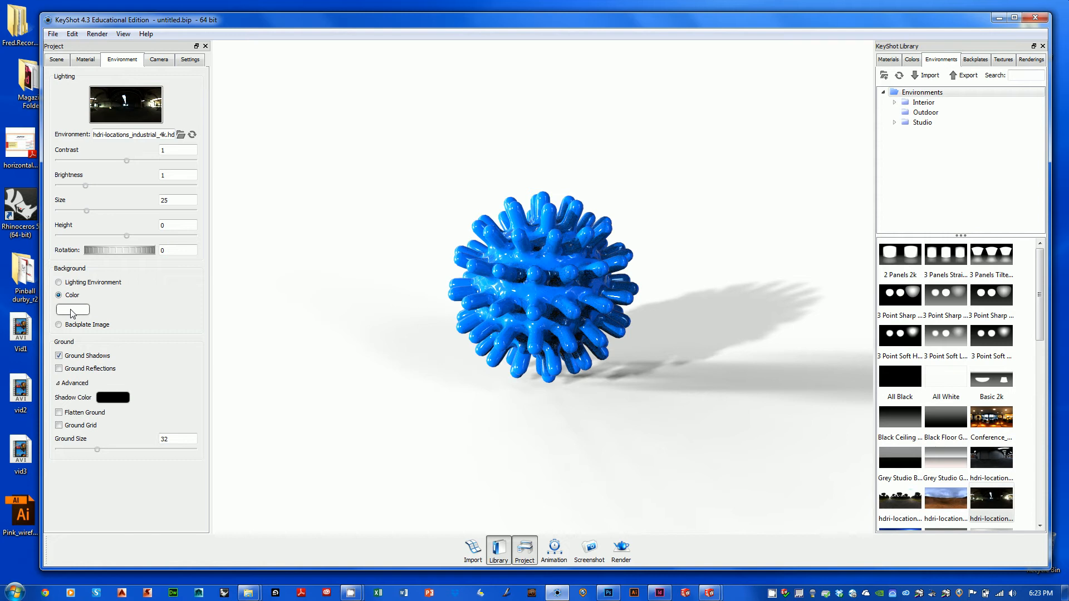
- Orbit the camera around the dog toy to frame it from a slightly raised angle with its shadow behind it
right_click(410, 238)
click(337, 257)
drag(386, 285, 57, 299)
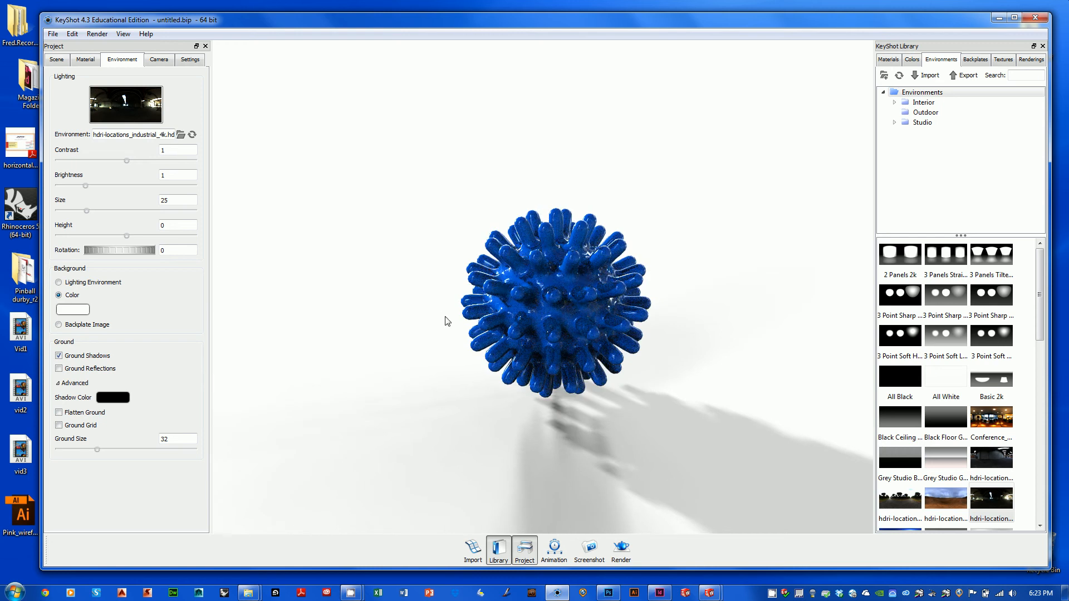
drag(600, 385, 804, 284)
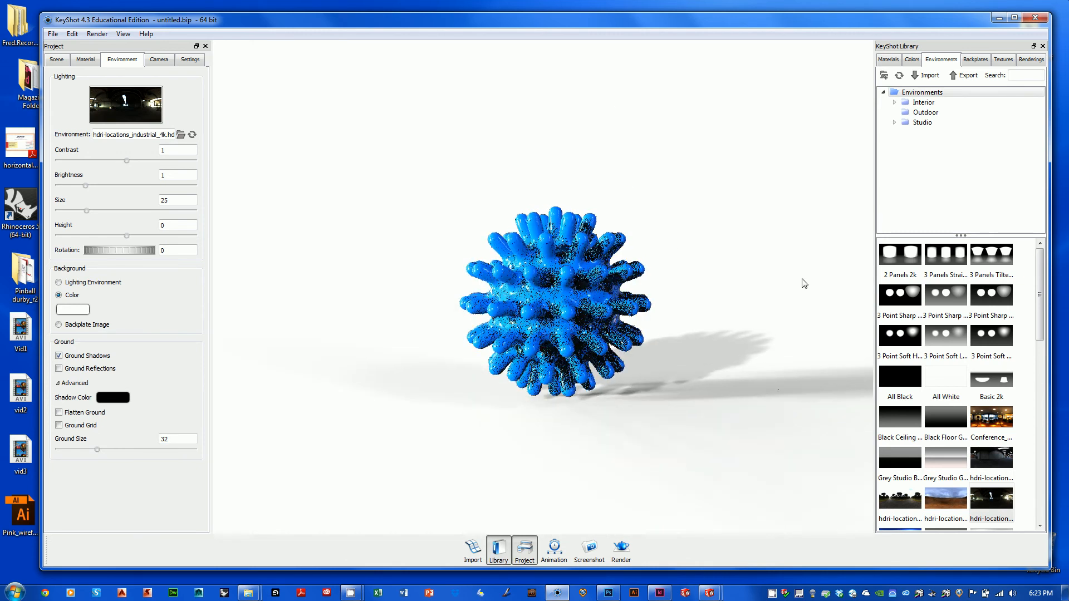
drag(723, 303, 601, 351)
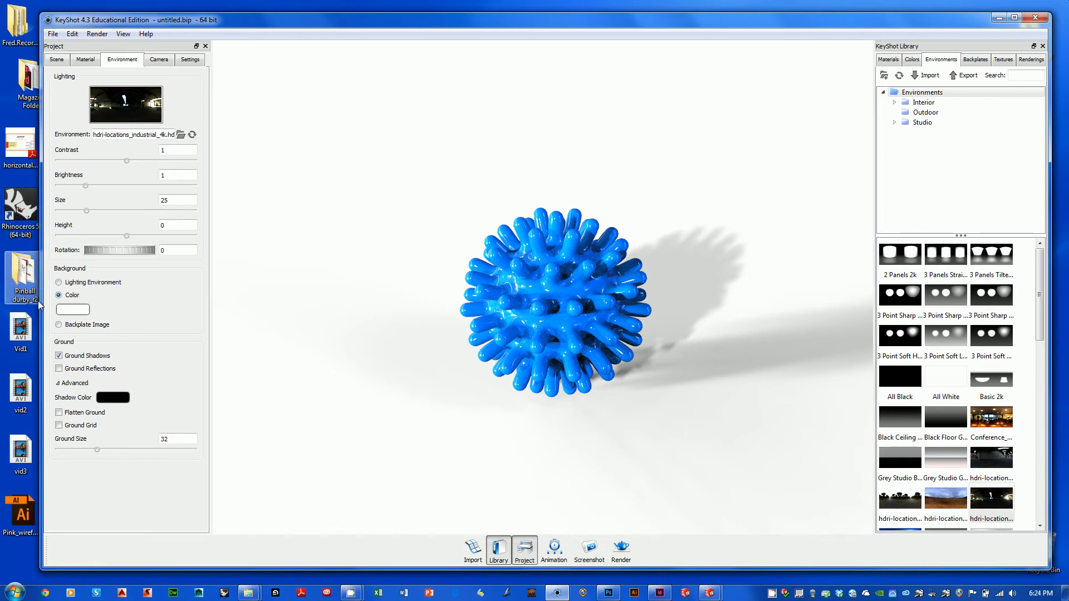
- Recolor the dog toy's light blue paint material to a bright purple with RGB 189, 9, 255
click(85, 60)
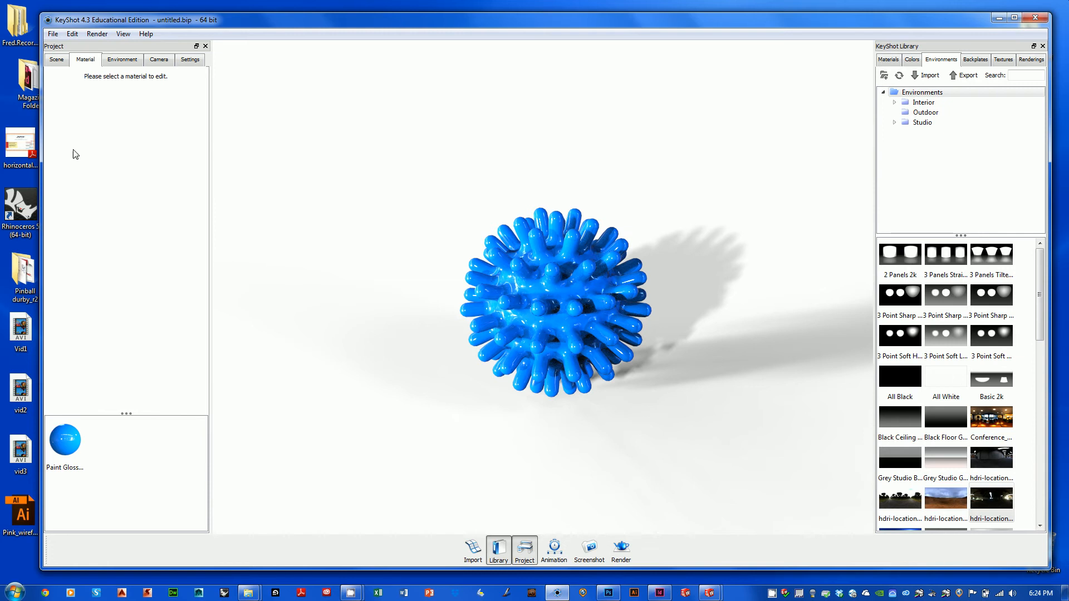
click(65, 449)
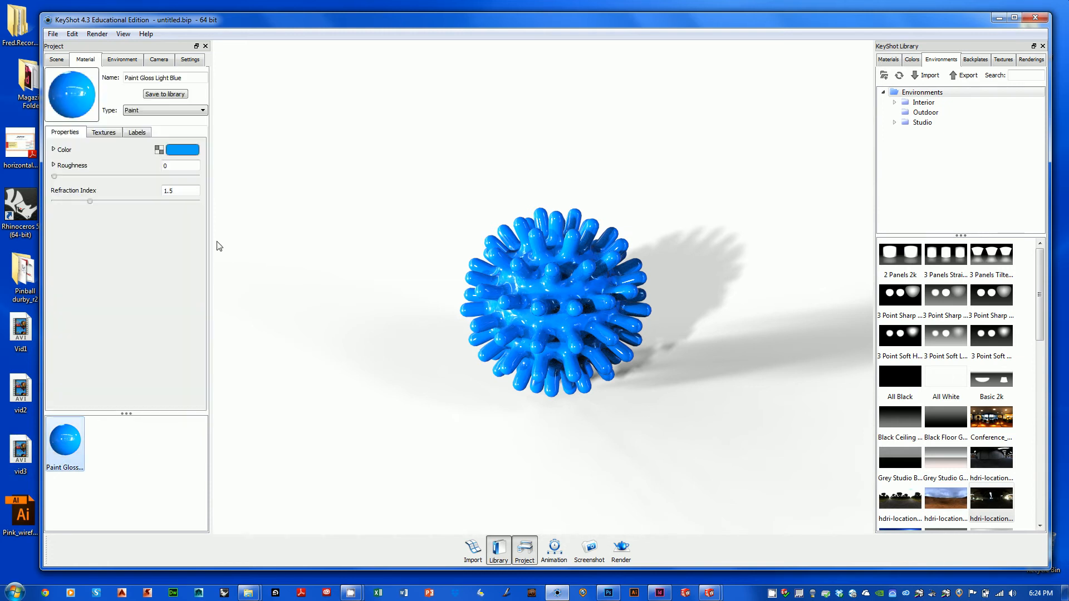
click(186, 154)
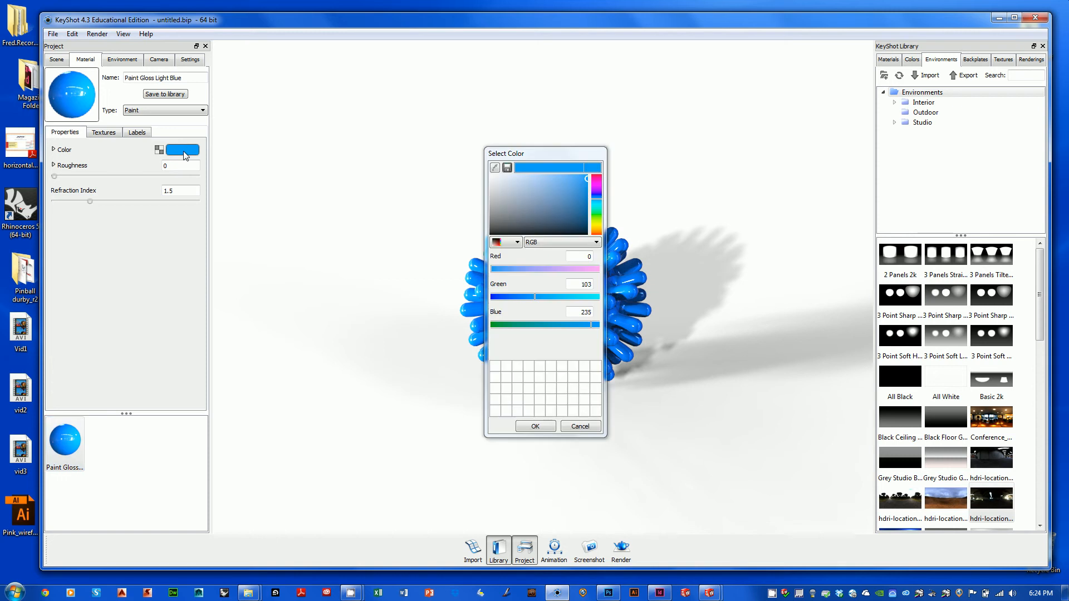
click(597, 189)
click(577, 184)
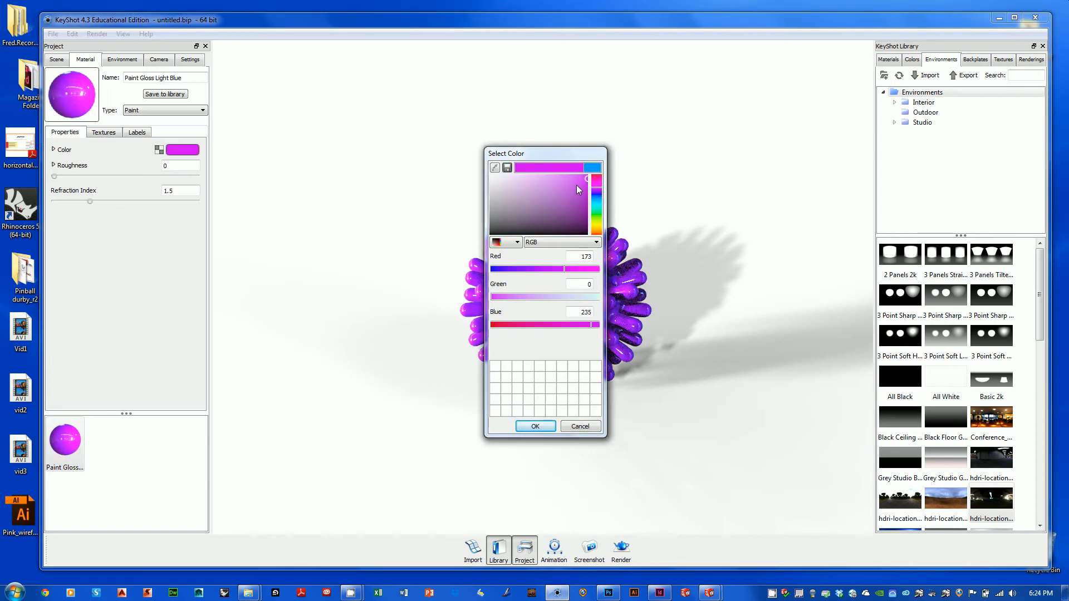
drag(574, 208, 586, 177)
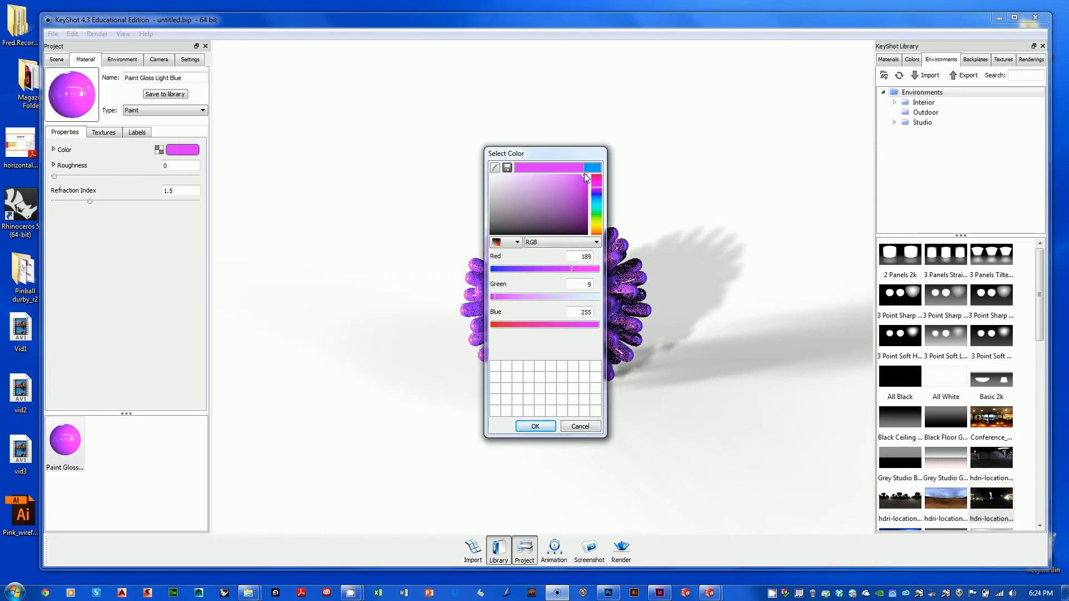
click(535, 427)
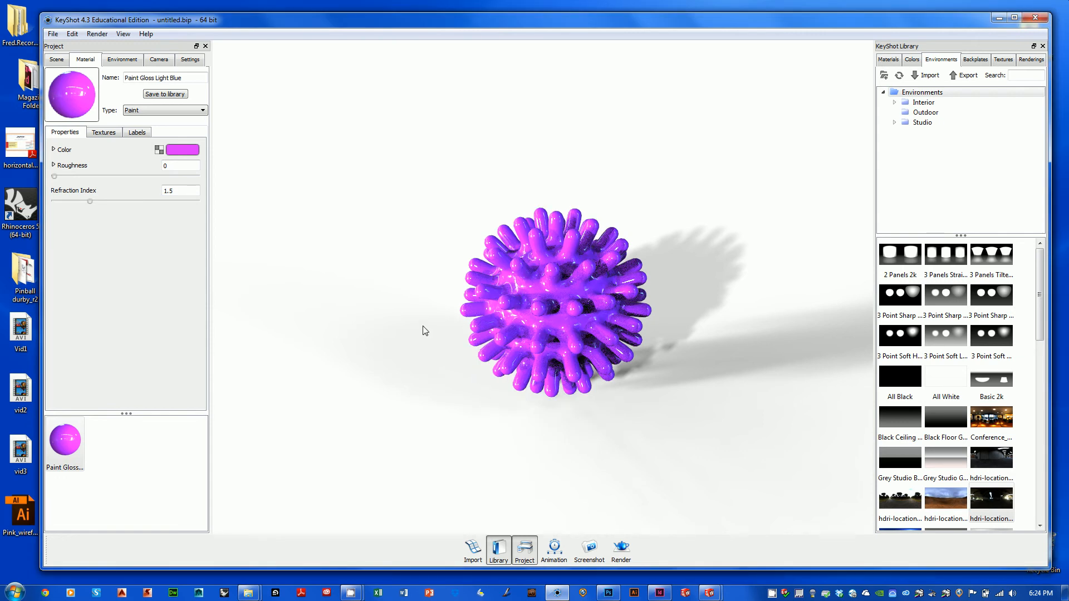
- Replace the dog toy's recolored paint with the original Paint Gloss Light Blue material from the library
click(889, 59)
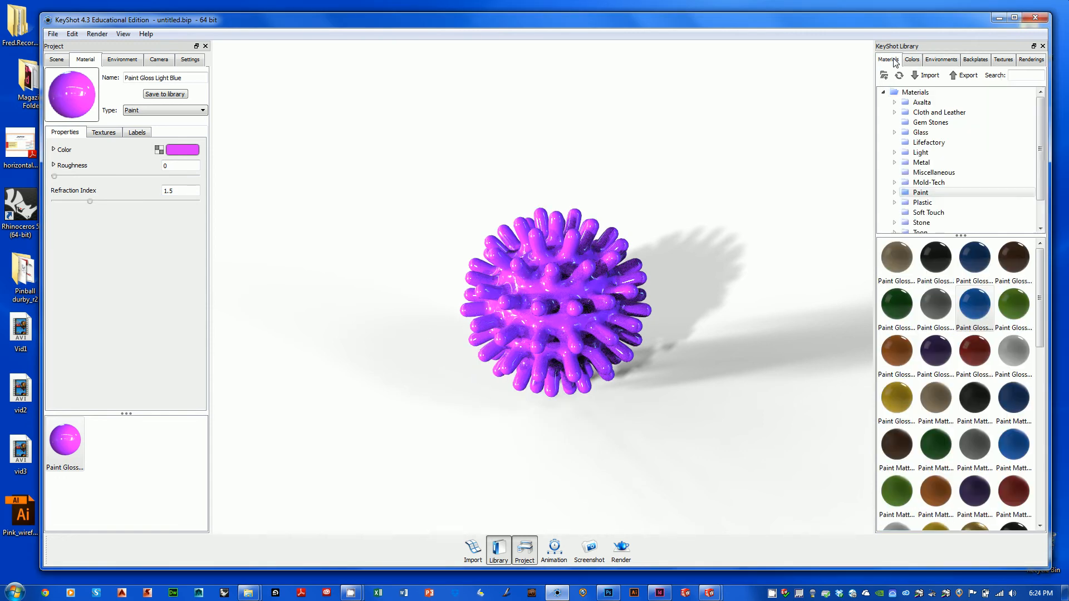
drag(974, 304, 591, 336)
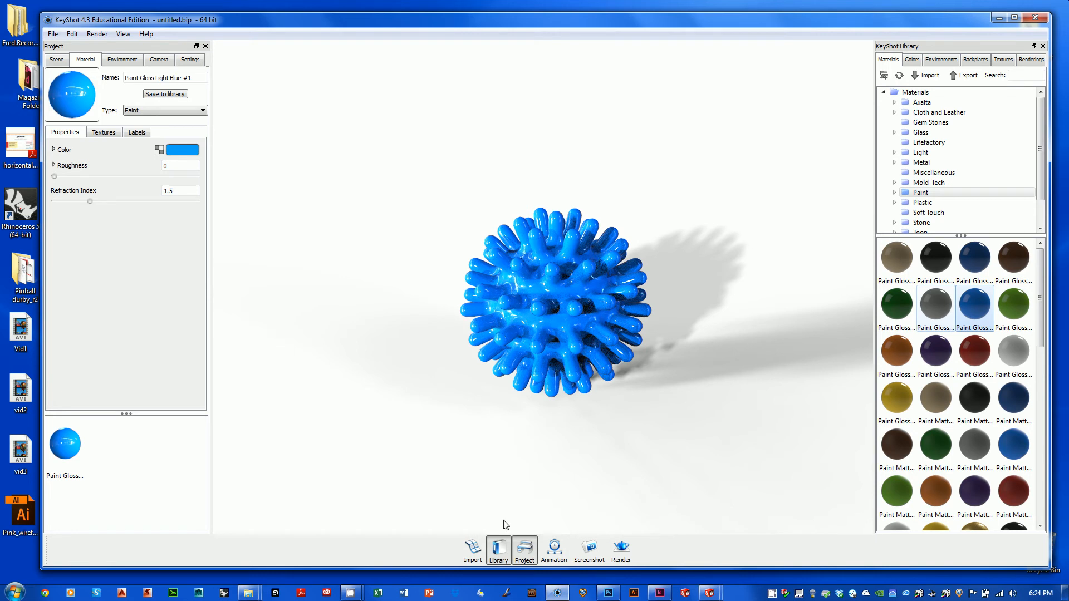
- Open the render options for a still image and name the JPEG output render1
click(620, 557)
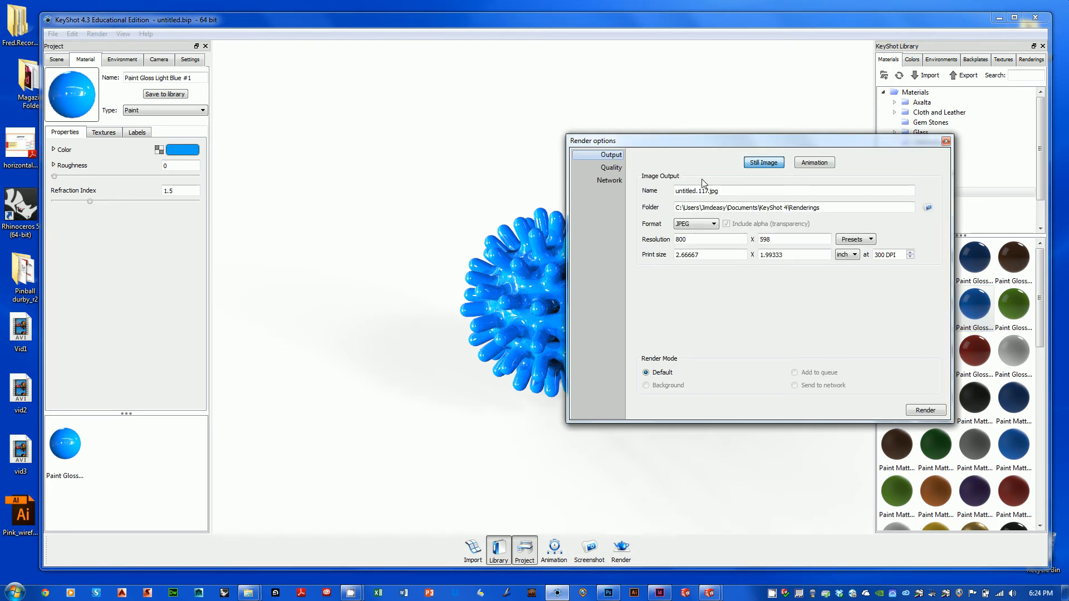
click(709, 191)
key(shift+Home)
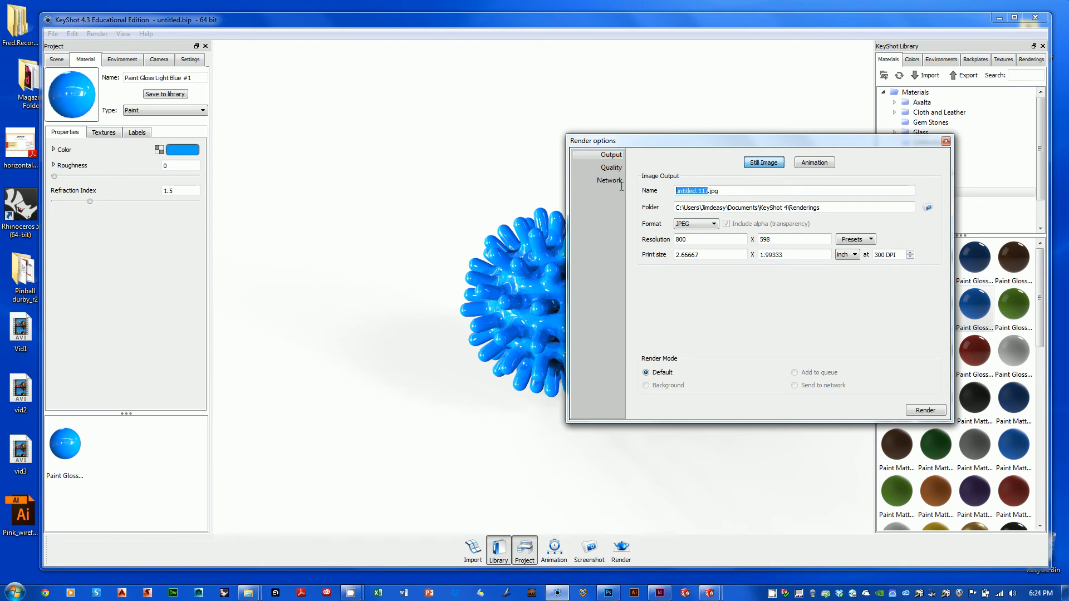
text(render1)
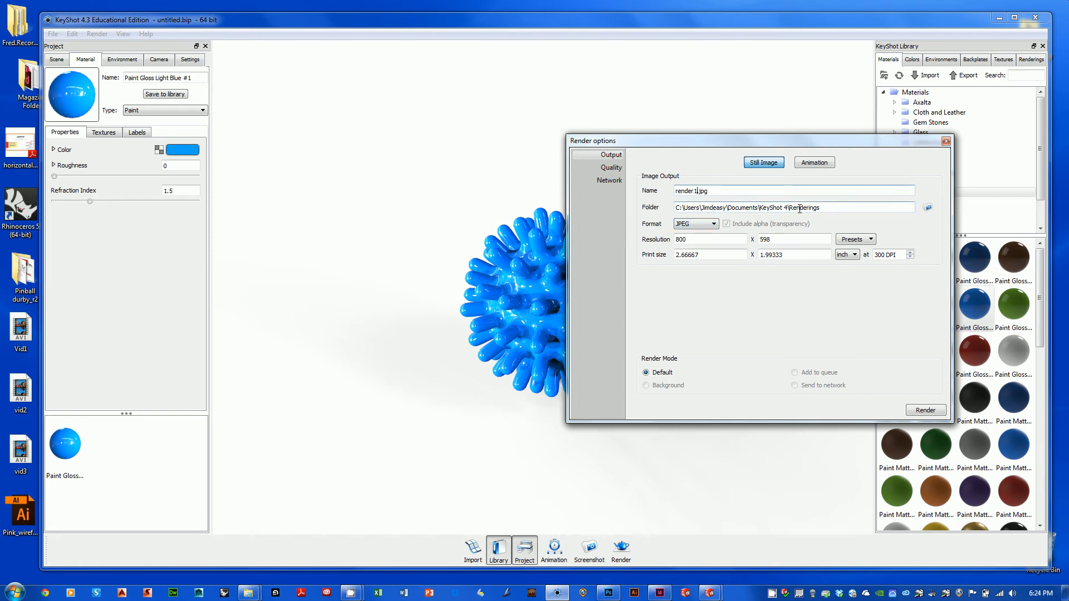
- Set the render's output folder to the images folder inside Process book on the Desktop
click(927, 207)
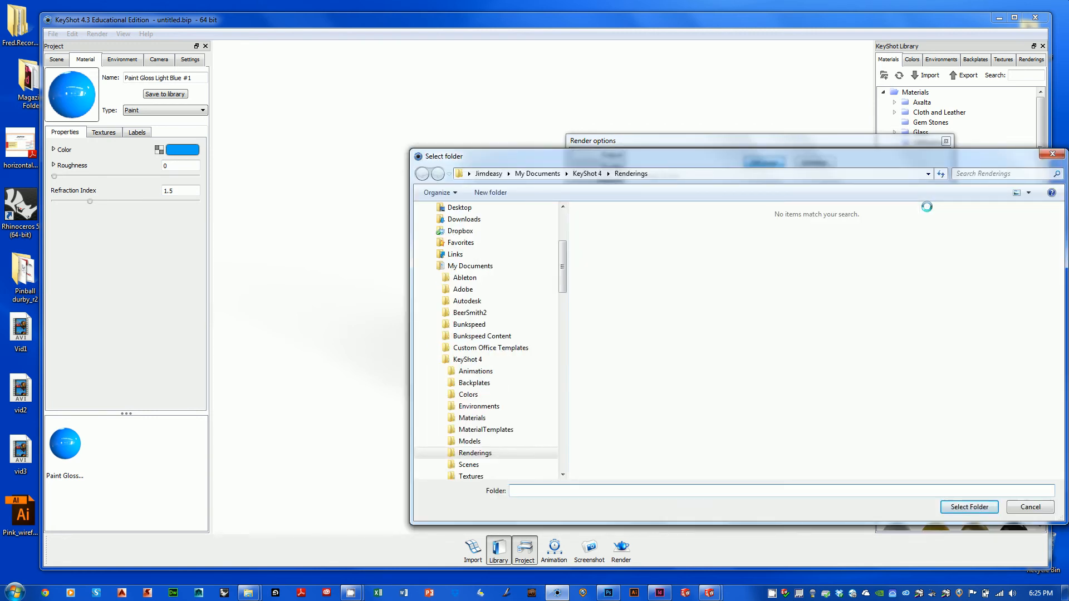
click(465, 210)
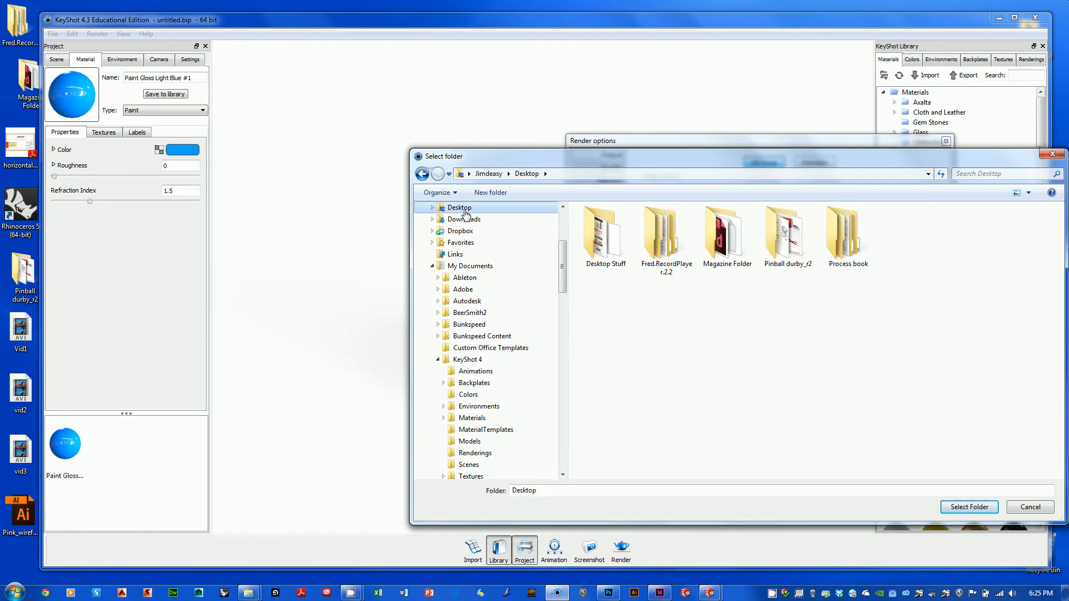
click(852, 242)
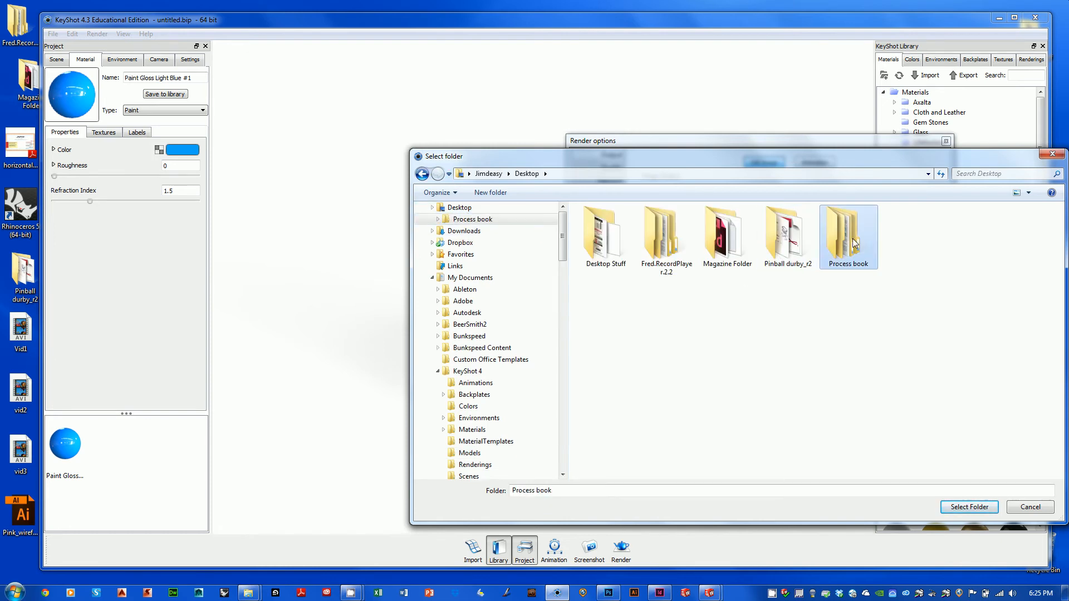
double_click(855, 243)
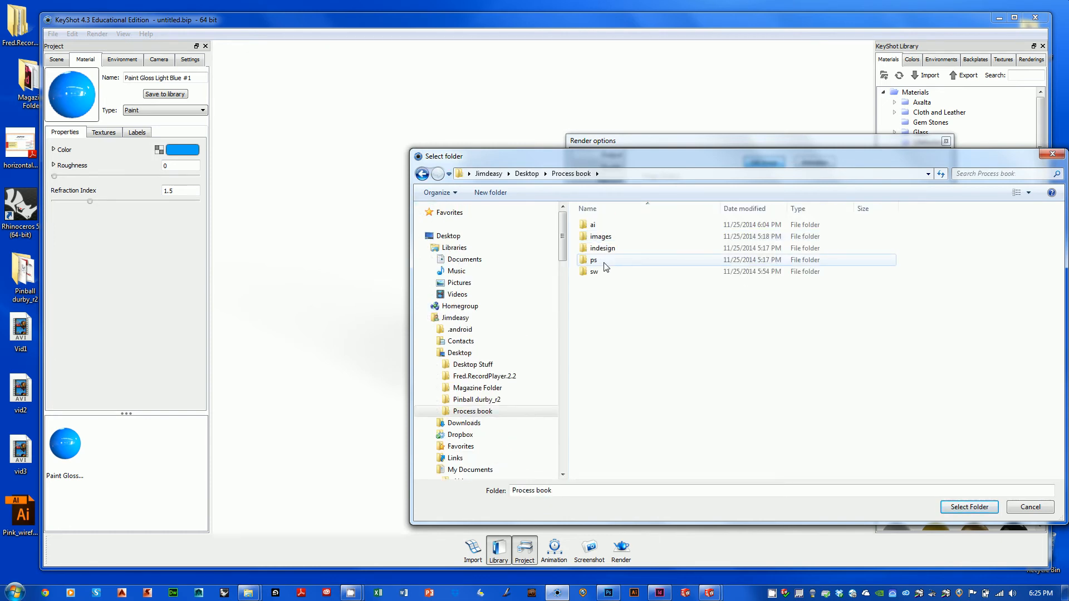
click(602, 239)
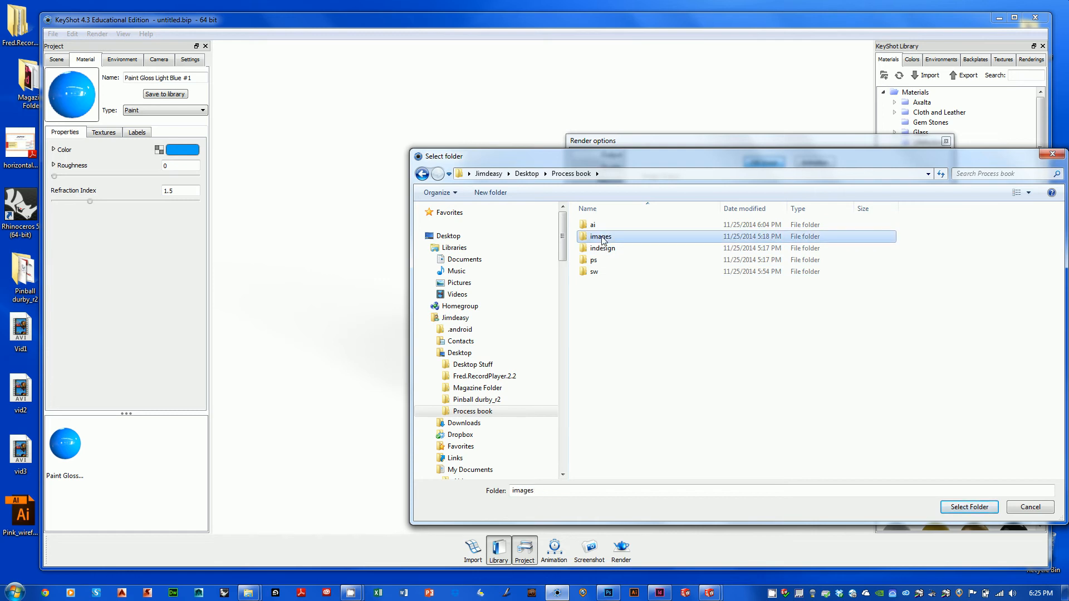
double_click(602, 238)
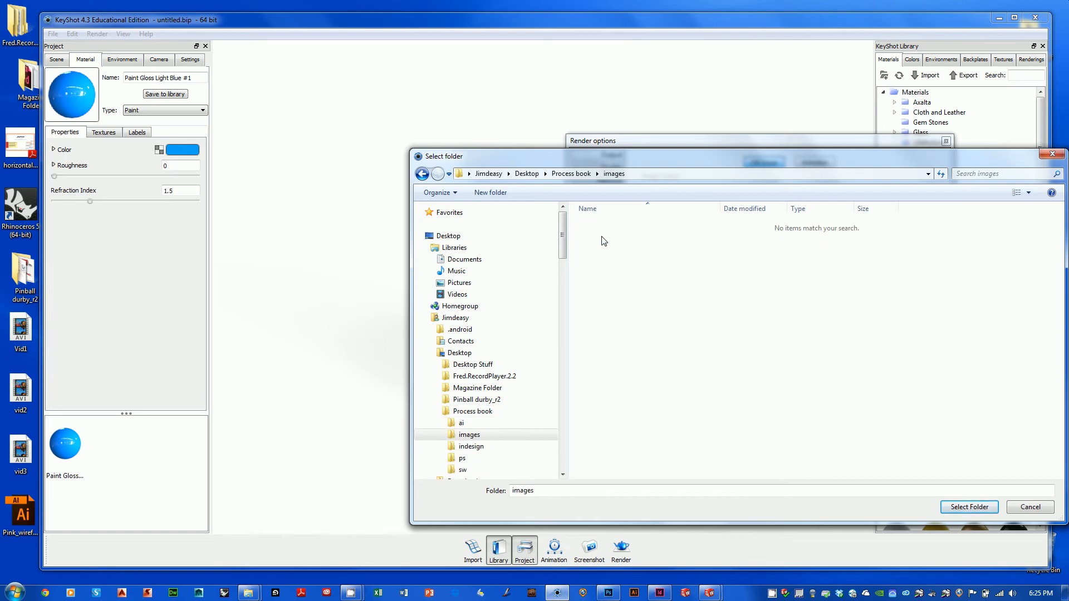
click(969, 508)
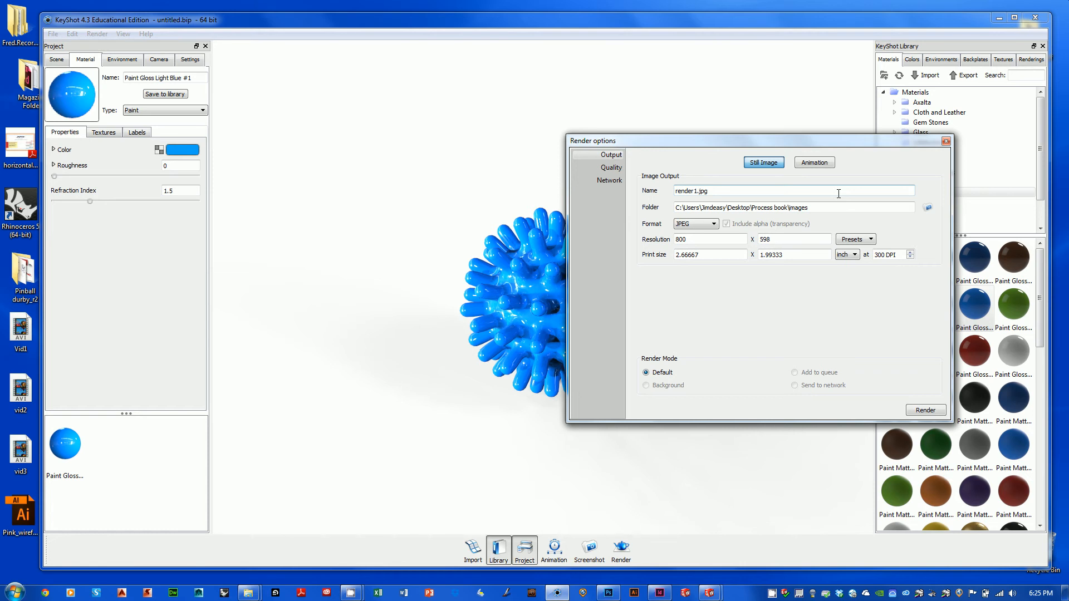
- Set the still image's output format to PNG with alpha transparency included
drag(654, 144, 452, 177)
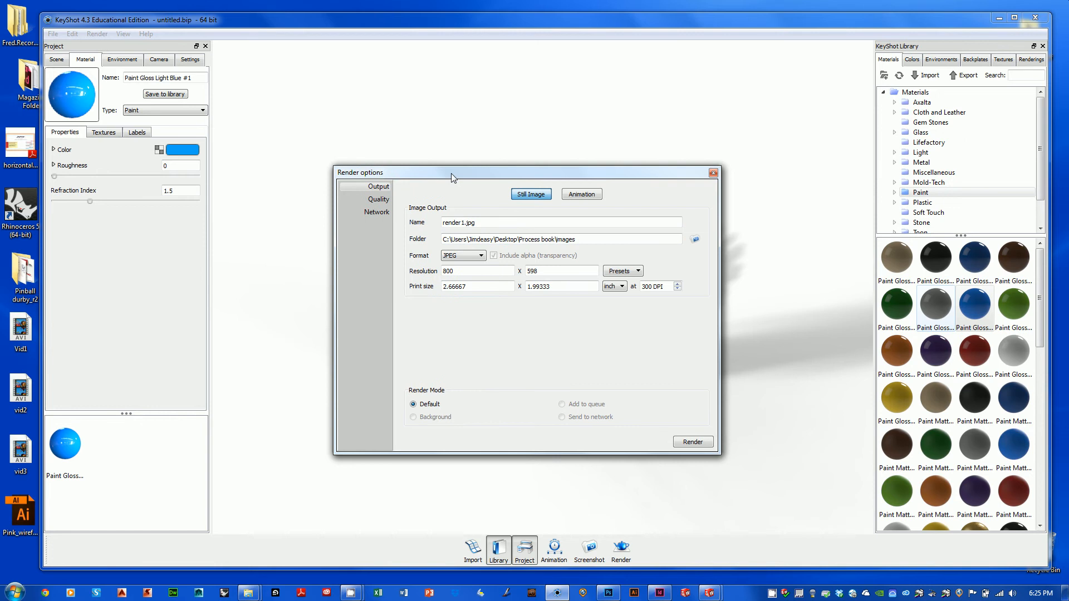
click(466, 255)
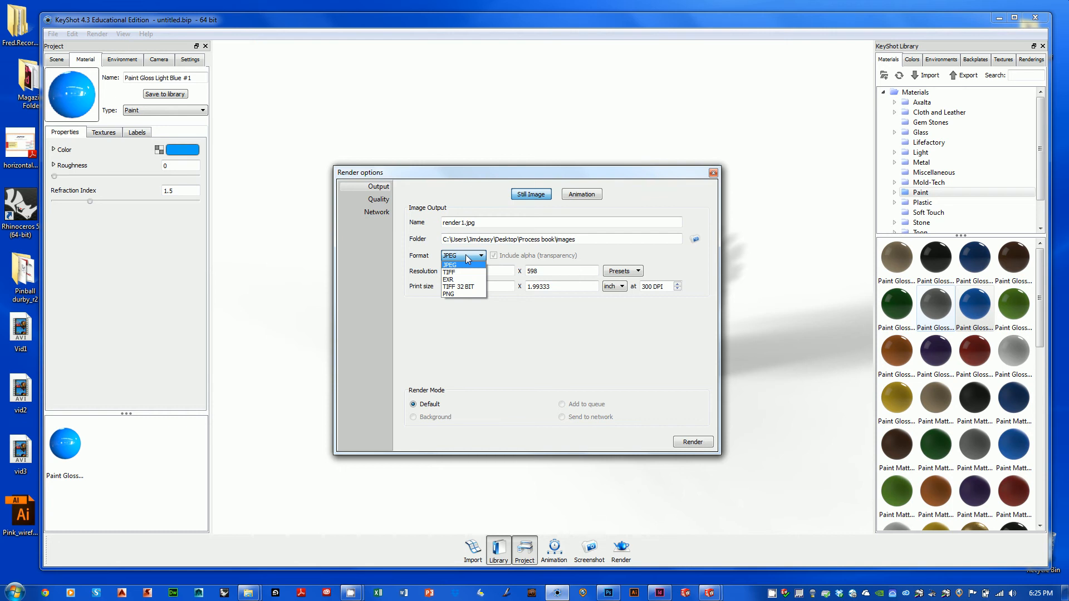
click(453, 295)
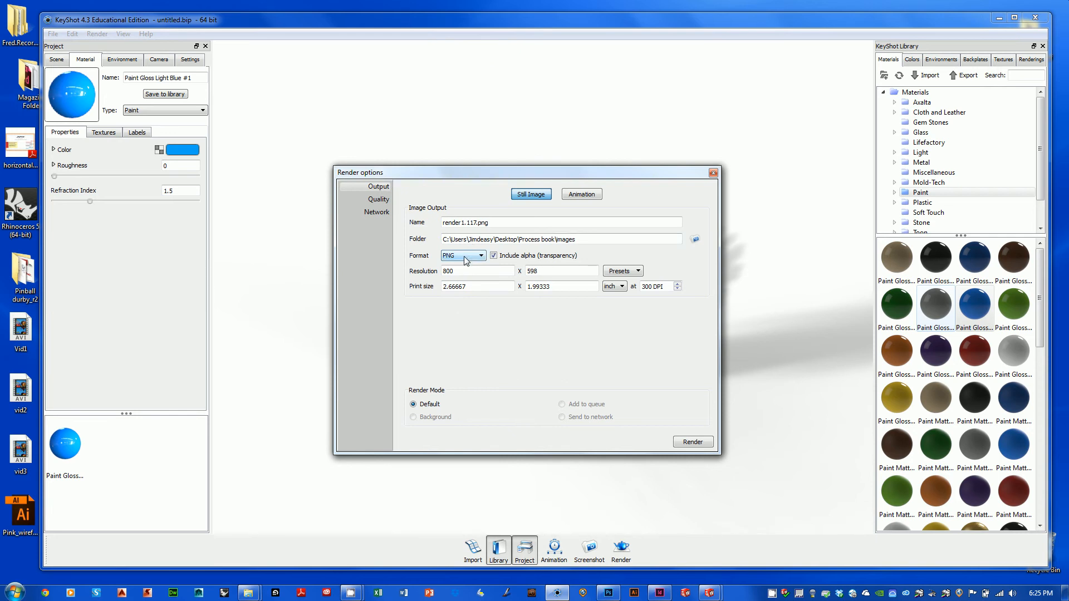
click(466, 259)
click(462, 269)
click(469, 259)
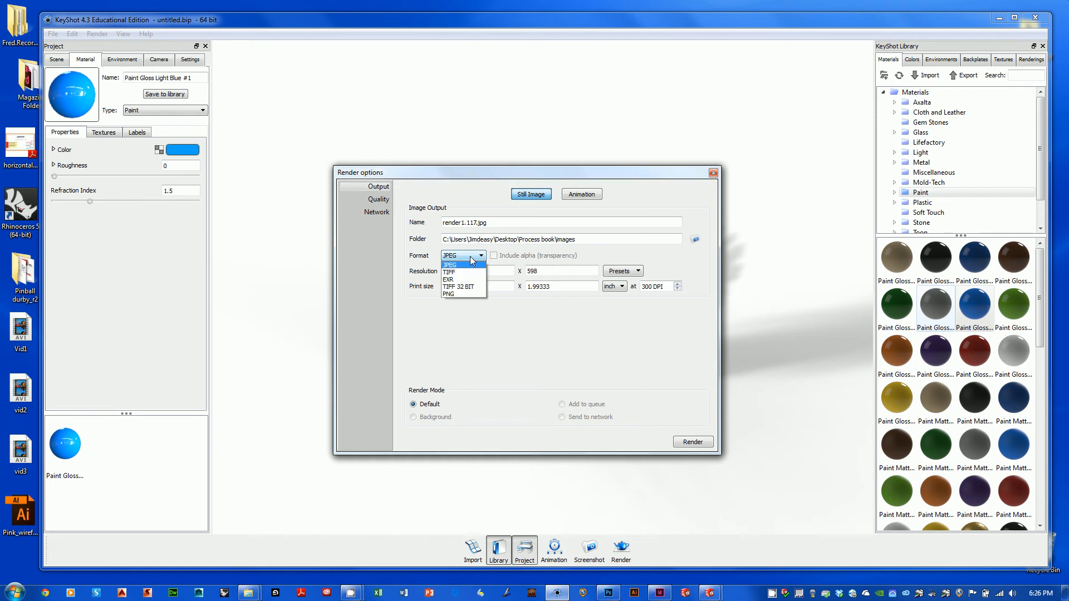
click(453, 294)
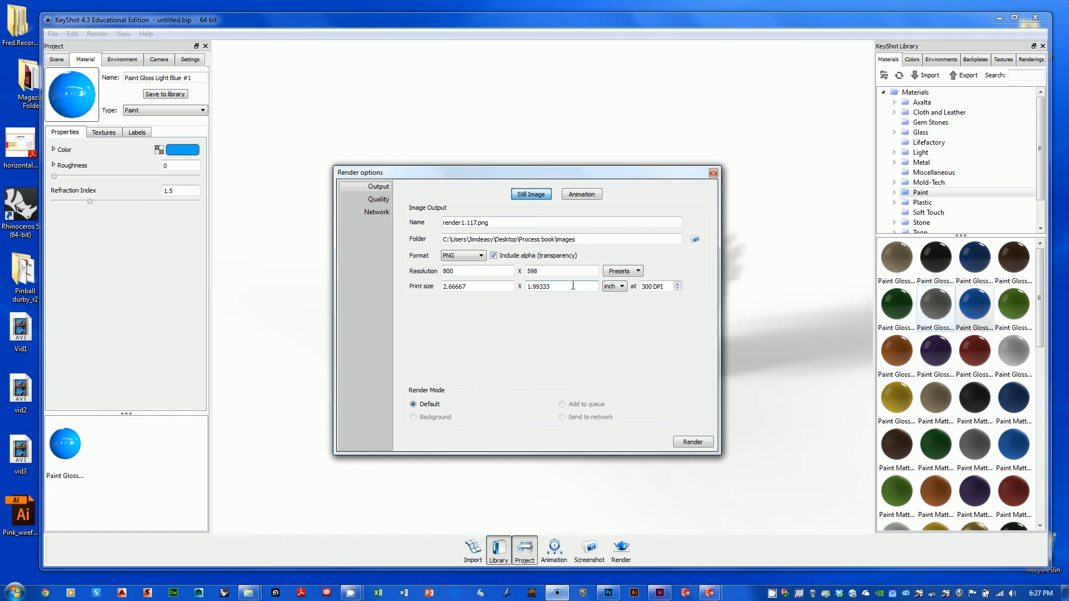
- Set the render's print width to 6 inches at 300 DPI
drag(492, 287, 372, 284)
text(6)
click(560, 287)
- Name the output dogtoy_blue6, render the still image, and close the finished render
drag(477, 222, 428, 221)
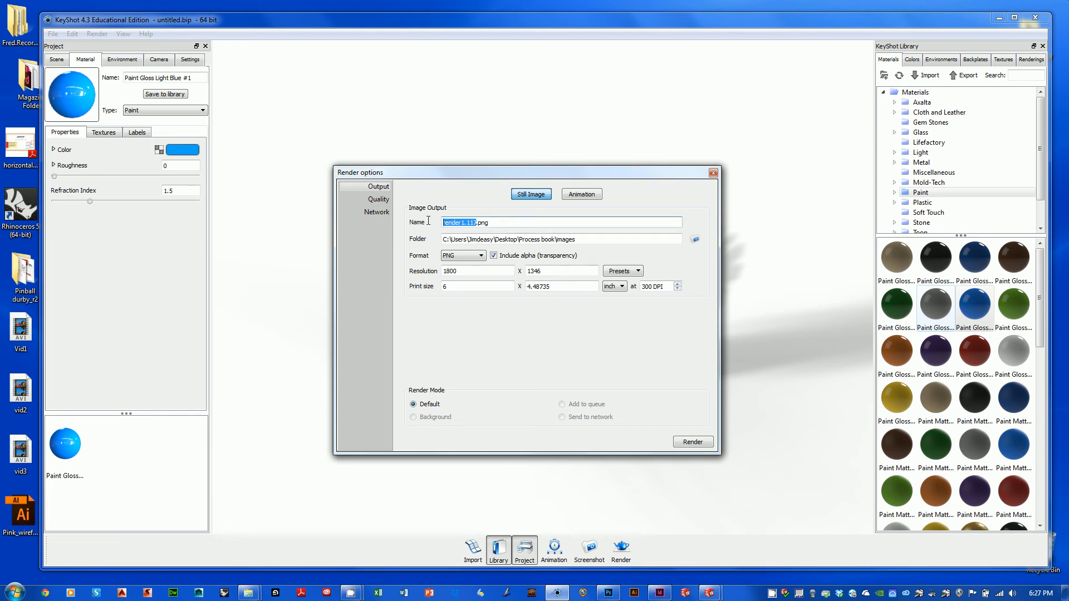
text(dogtp)
key(BackSpace)
text(oy_blue6)
click(703, 443)
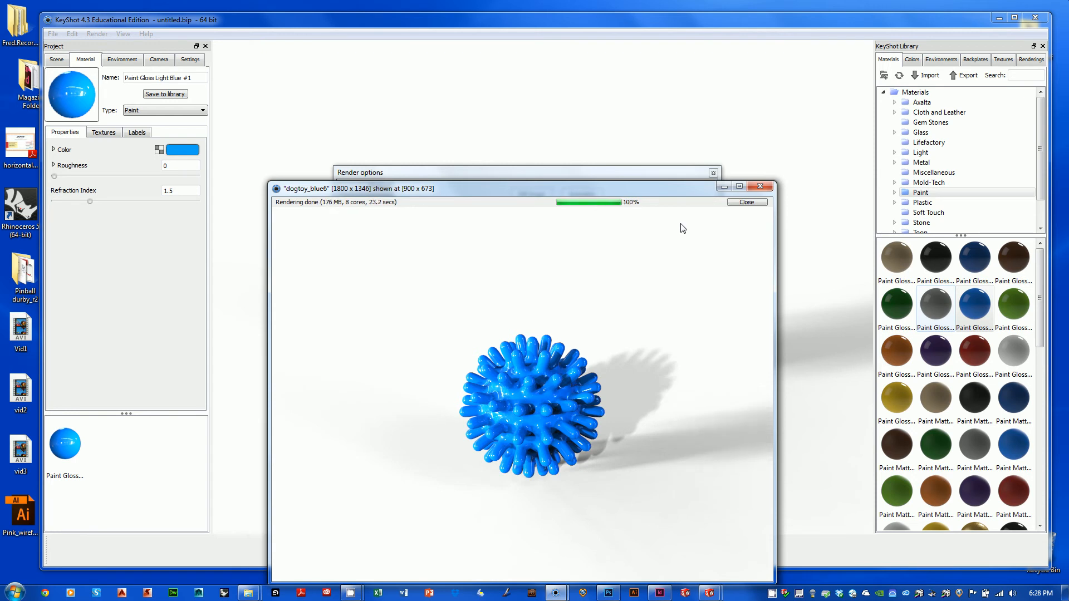
click(757, 190)
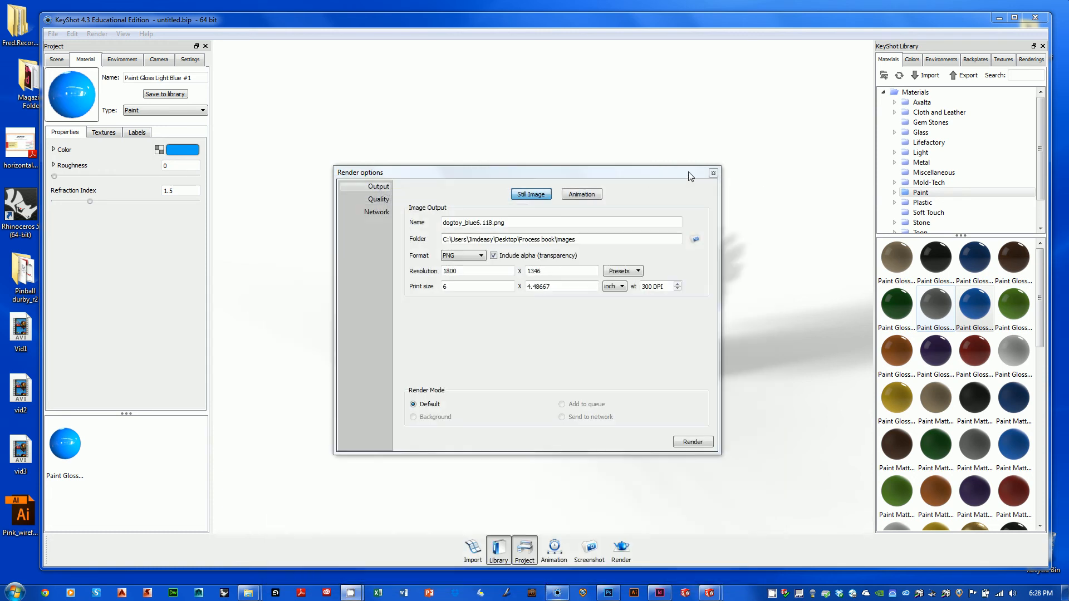
- Open the images folder inside Process book from the desktop and try to open dogtoy_blue6 in Photoshop from there
click(999, 19)
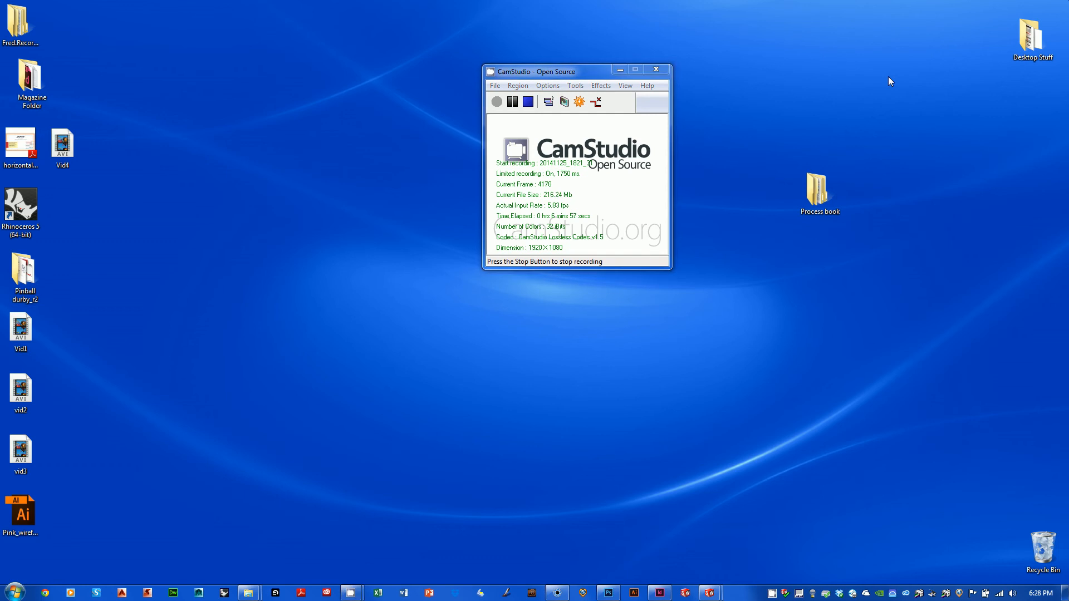
click(817, 187)
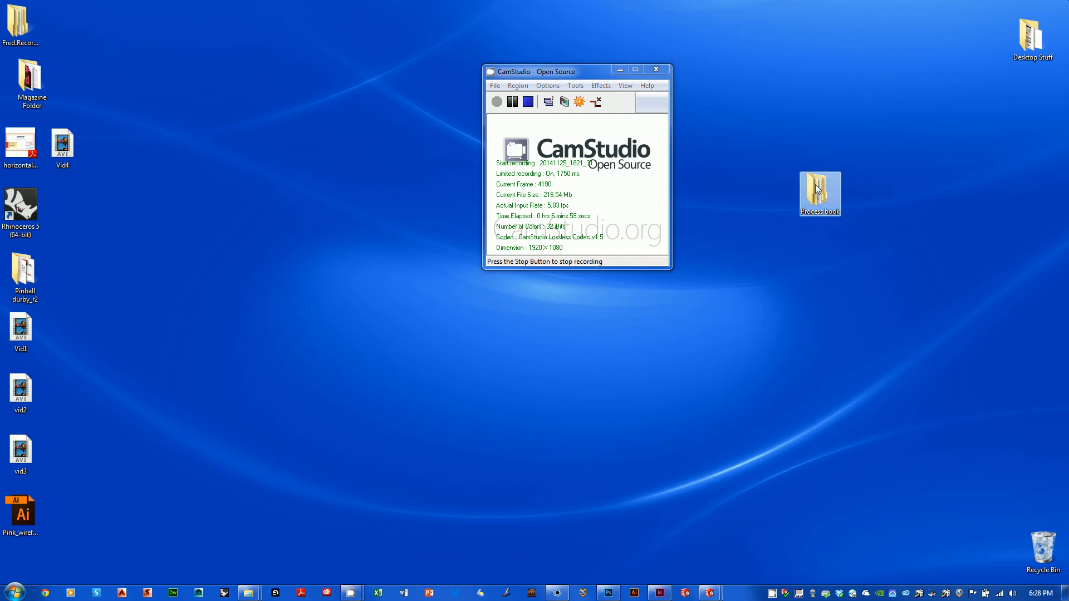
double_click(815, 185)
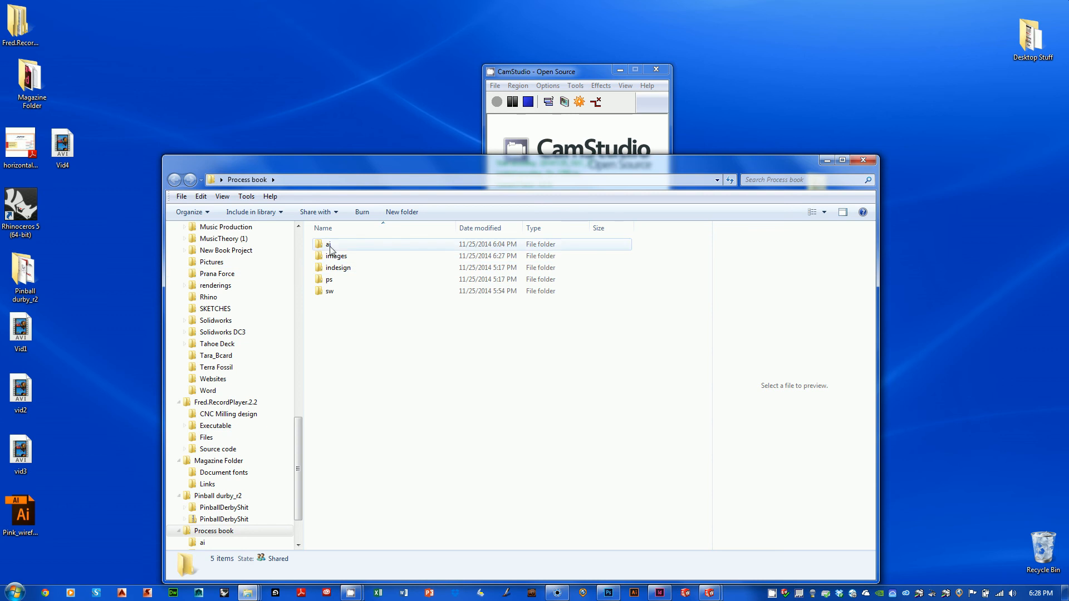
click(332, 259)
double_click(332, 259)
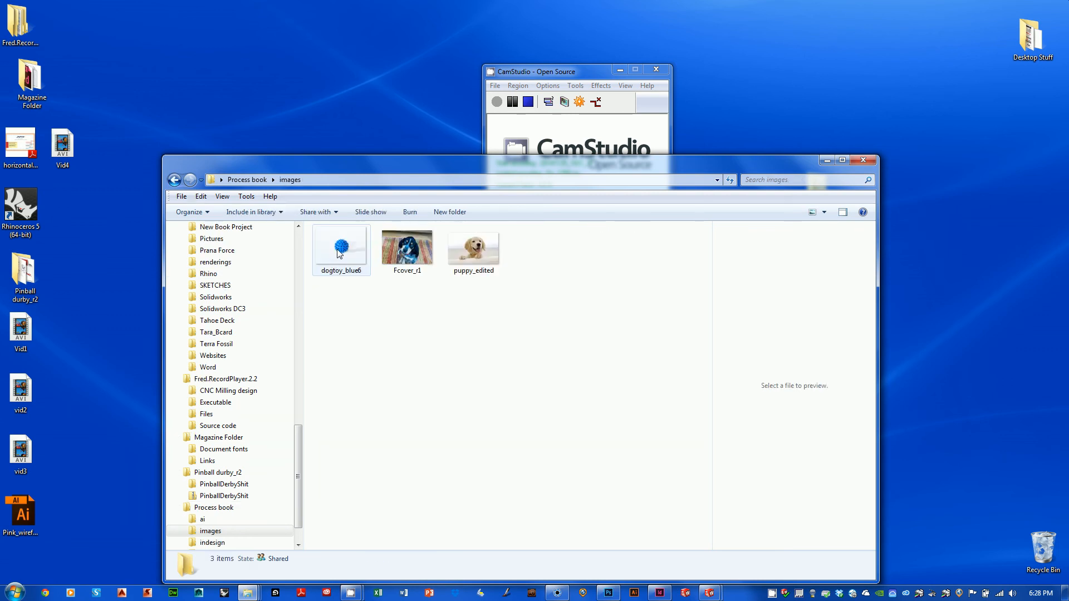
drag(339, 254, 609, 593)
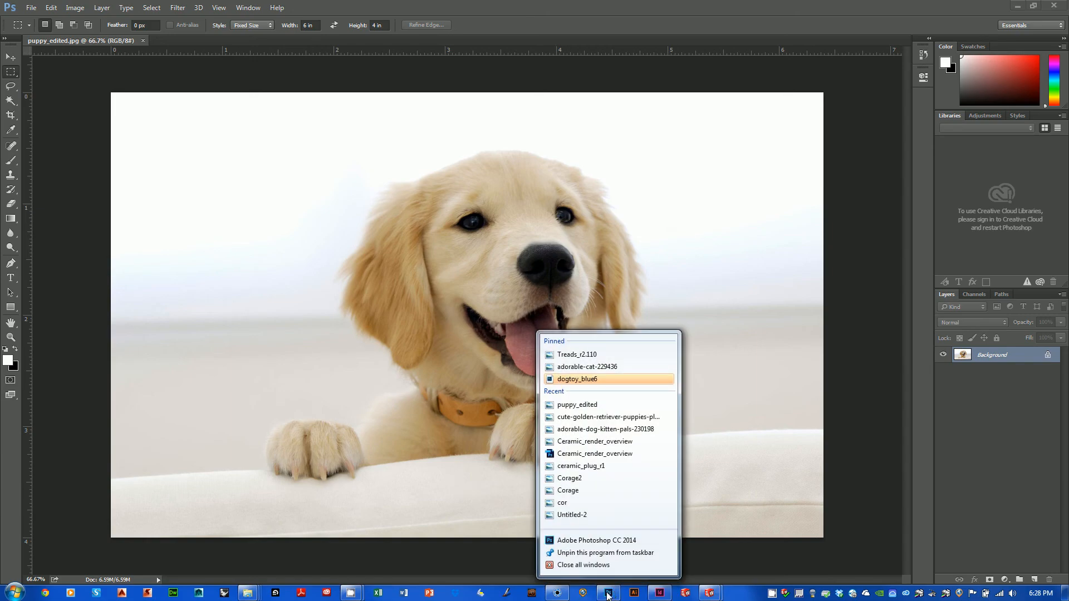
click(608, 595)
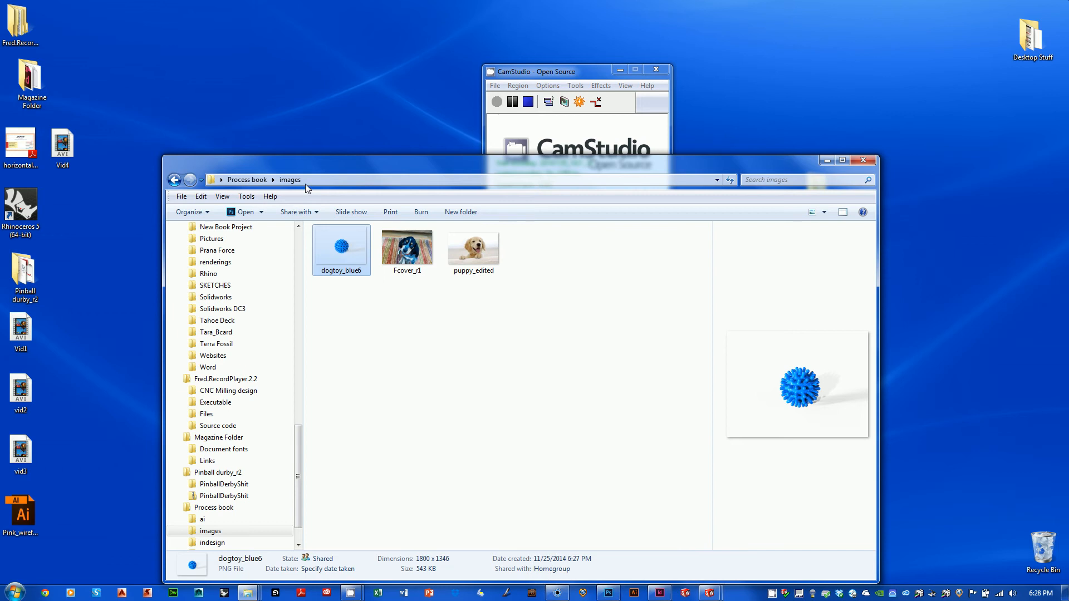
- Switch to Photoshop and open dogtoy_blue6 from the images folder inside Process book
click(608, 593)
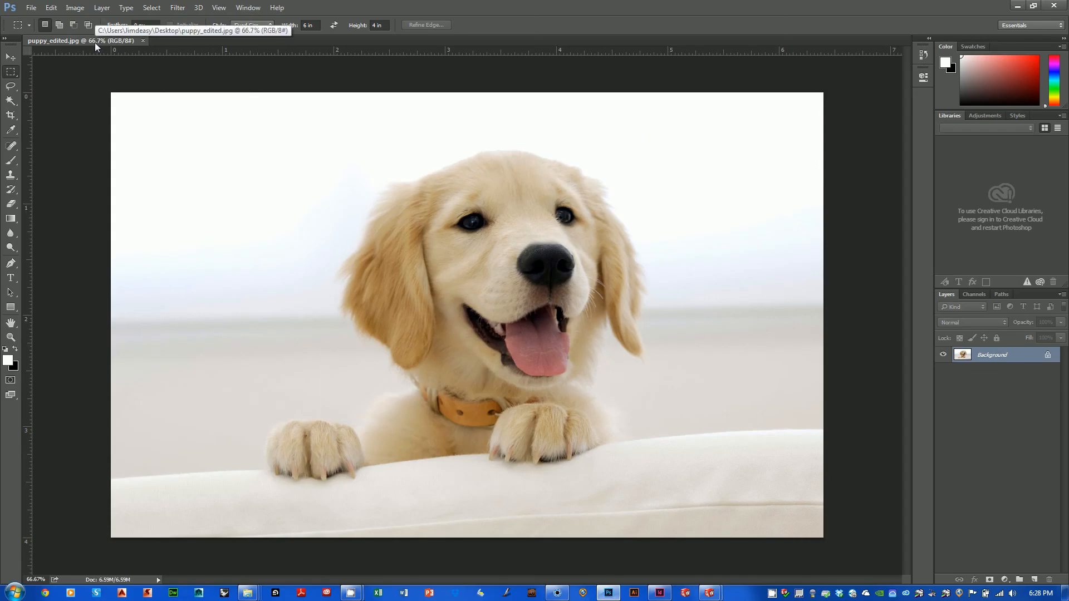
click(29, 10)
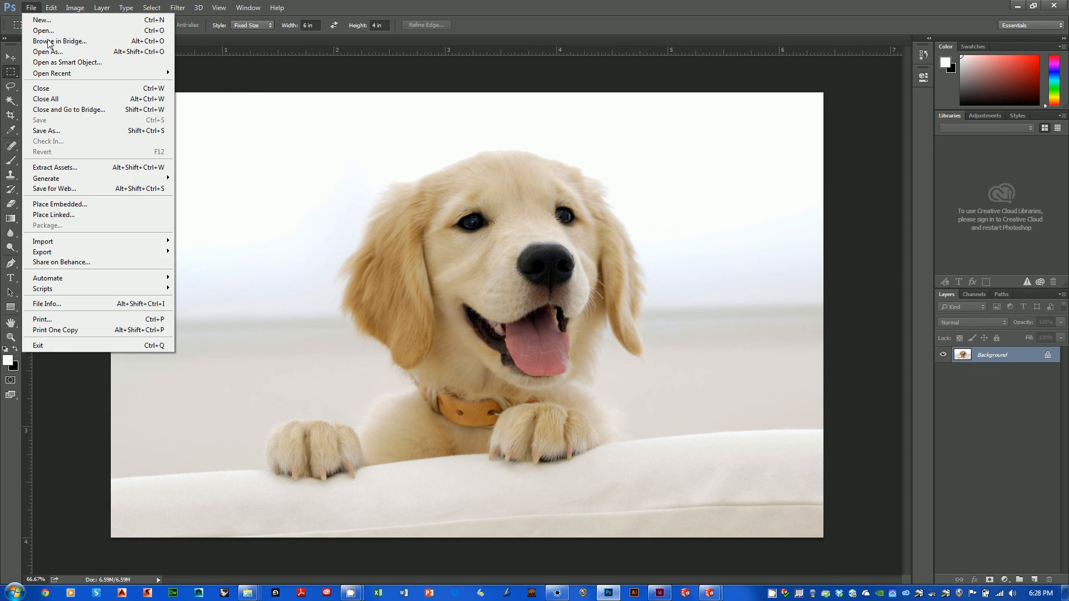
click(43, 31)
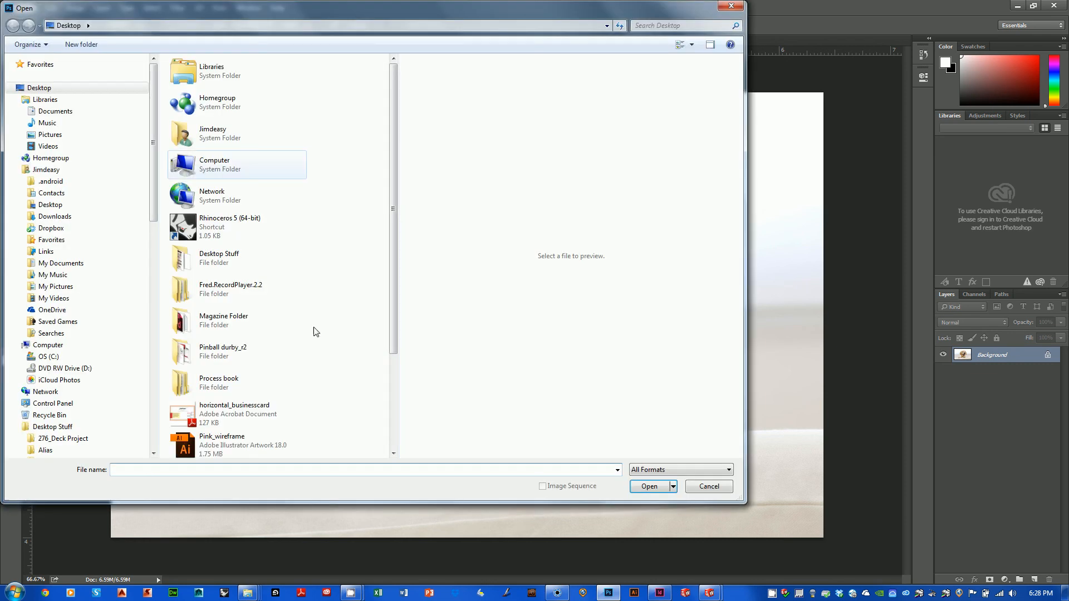
drag(393, 304, 391, 425)
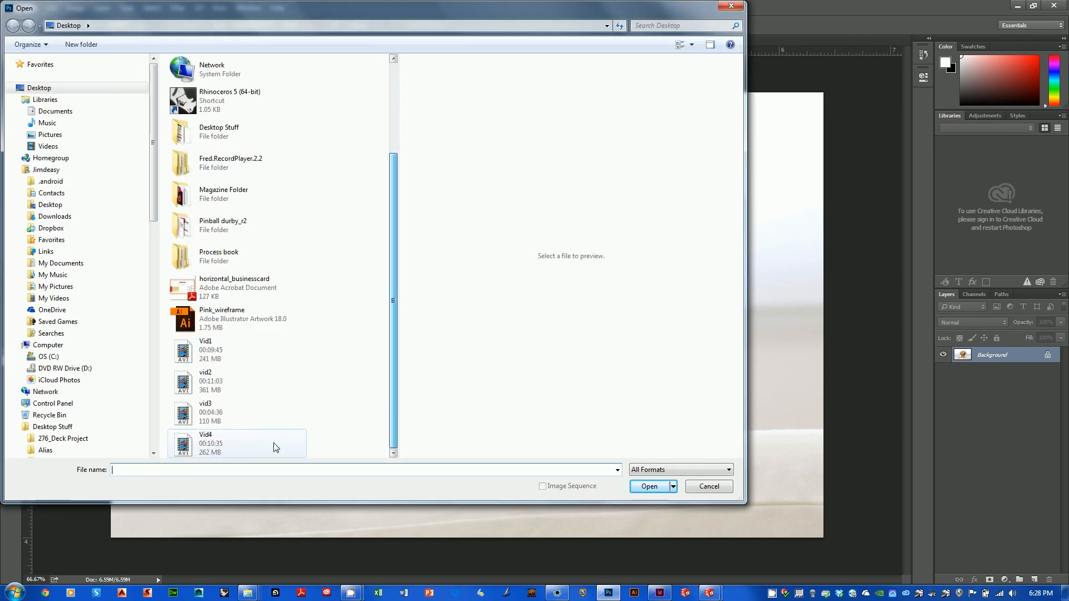
double_click(240, 253)
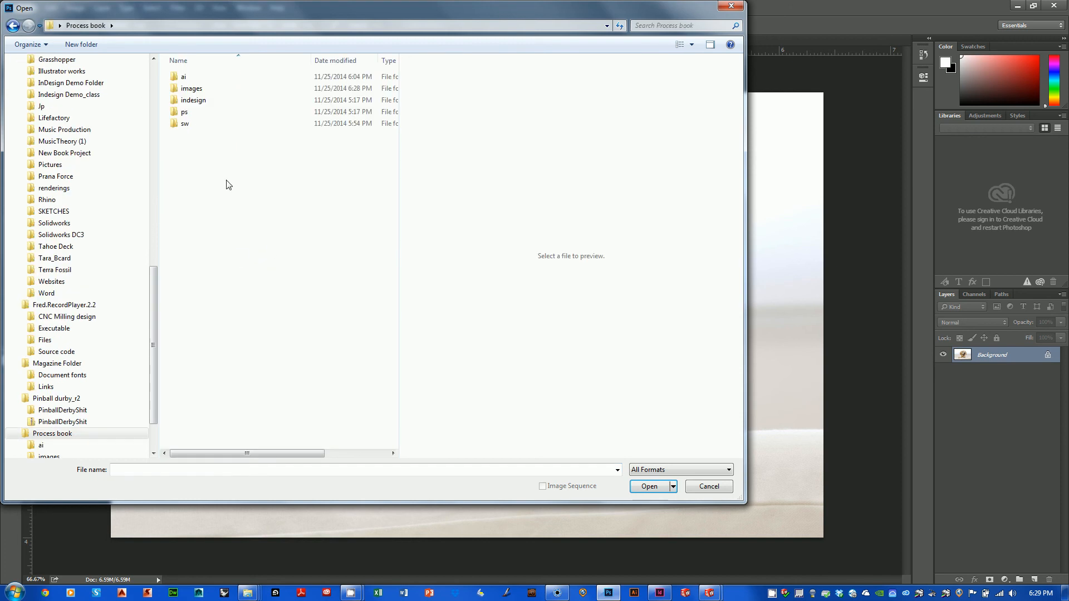
double_click(192, 89)
click(192, 88)
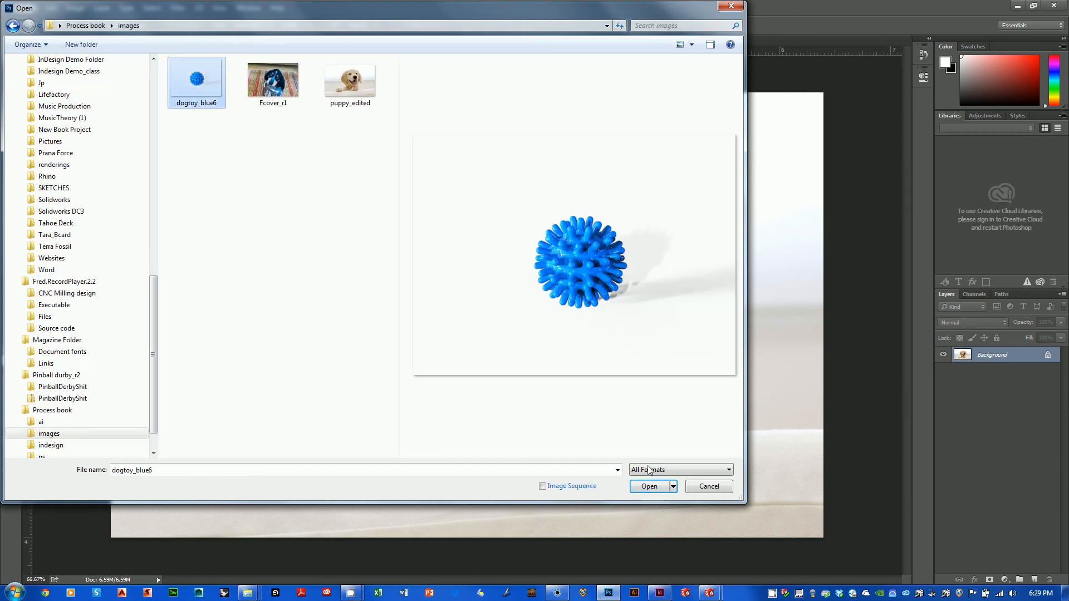
click(649, 486)
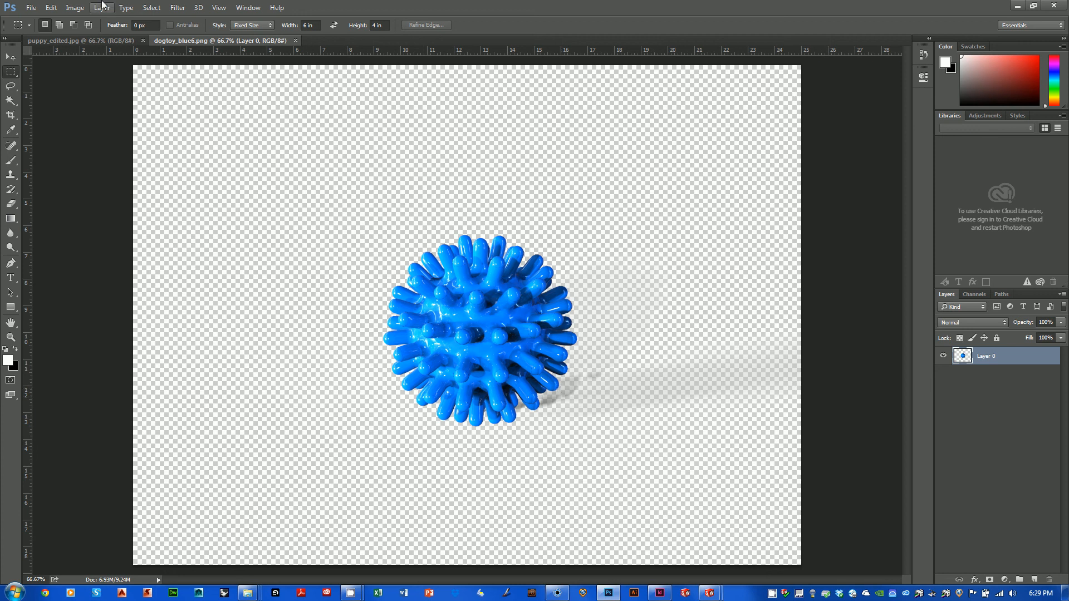
- Resize the dog toy image to a resolution of 300 pixels/inch and a width of 8 inches
click(74, 7)
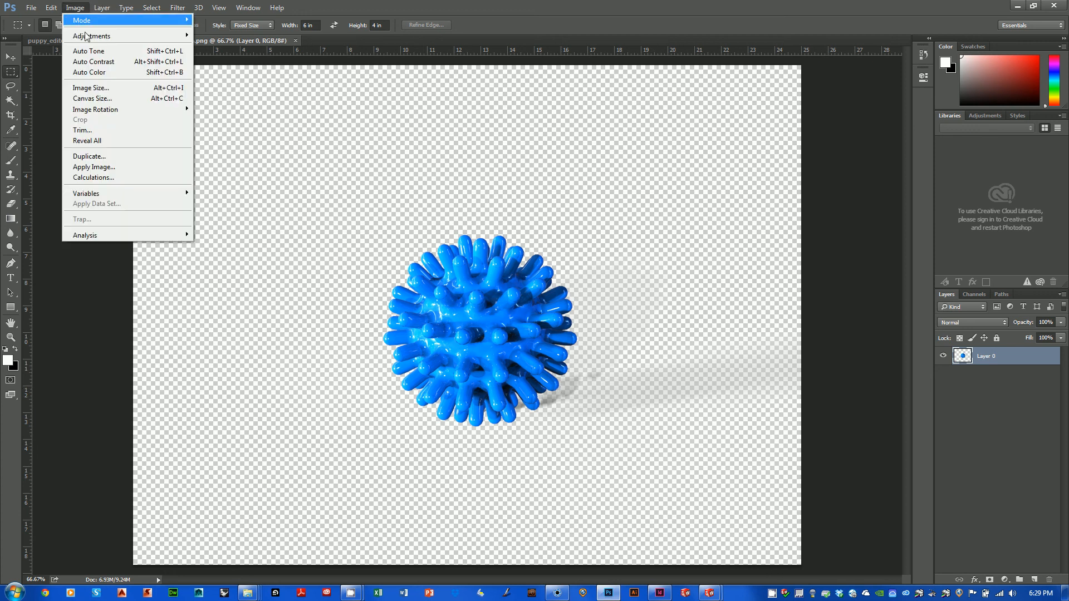
click(91, 87)
click(592, 240)
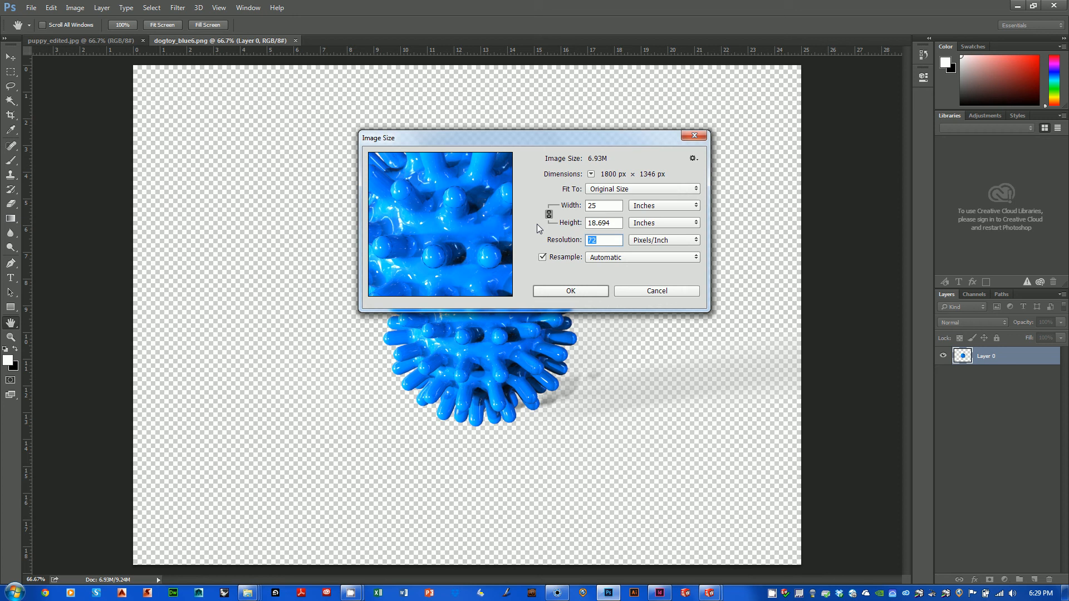
text(300)
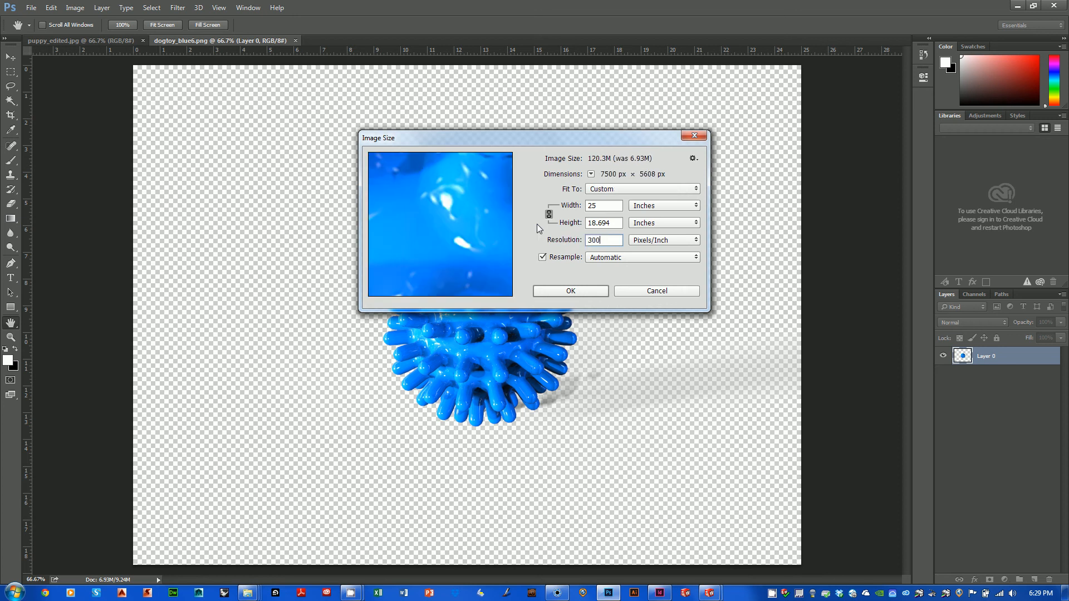
click(593, 207)
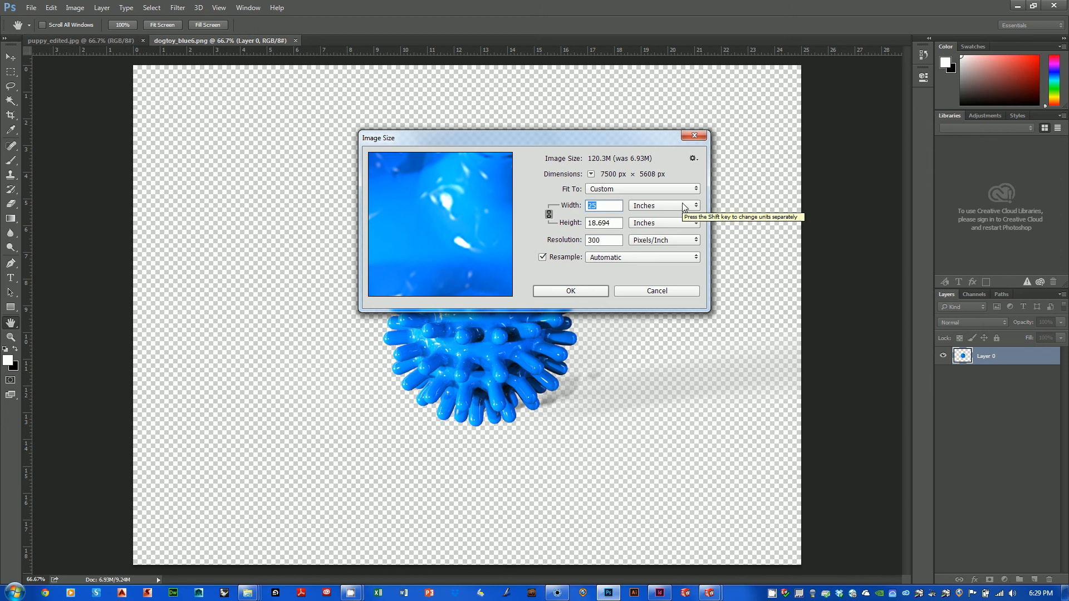
text(8)
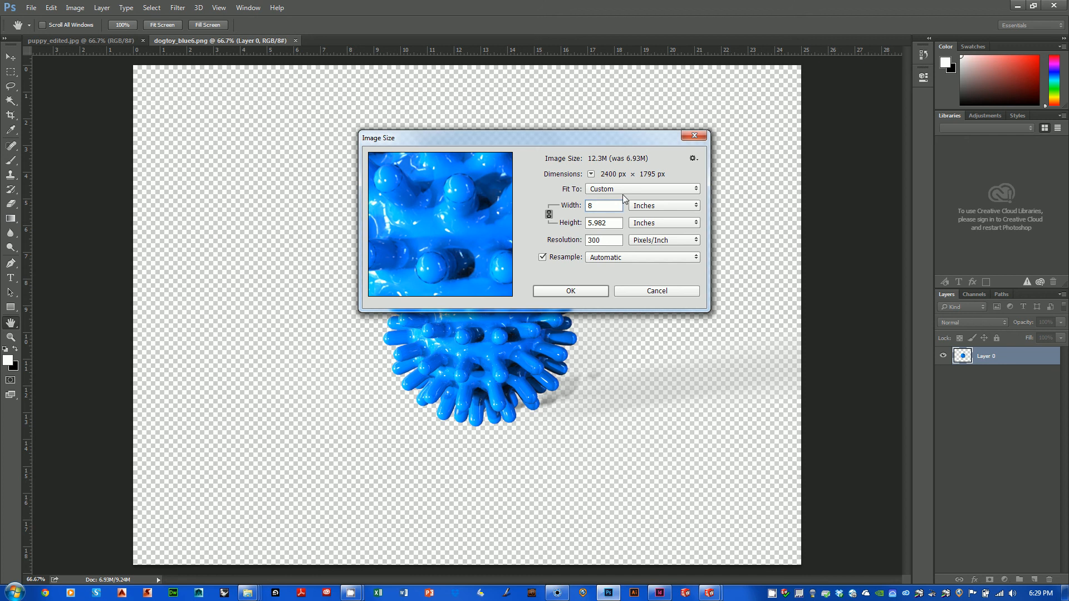
click(585, 289)
key(m)
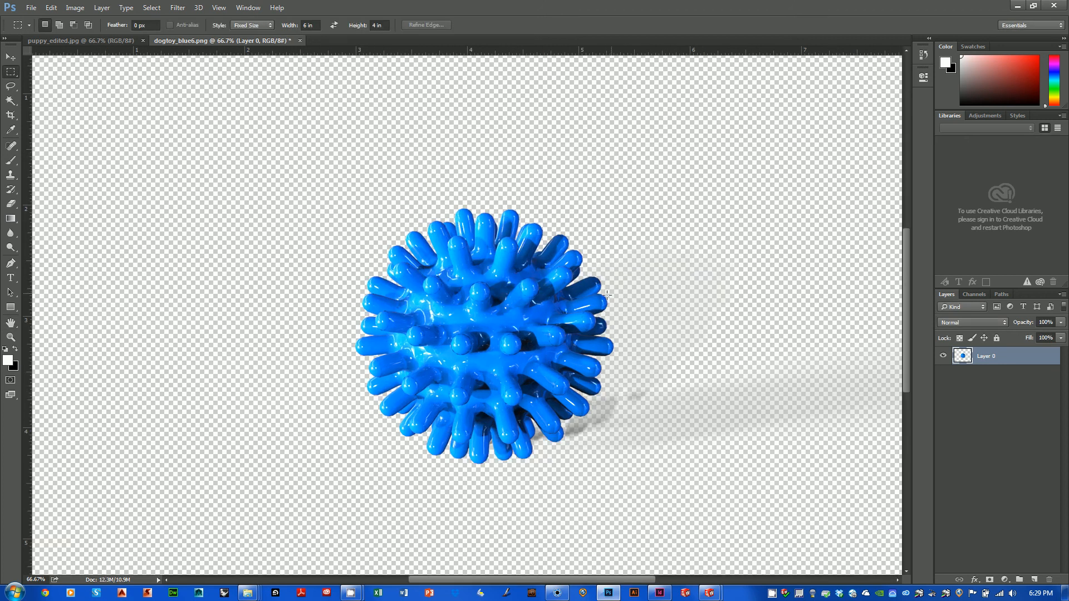
- Save the resized dogtoy_blue6 image and close its document
click(32, 8)
click(40, 120)
click(296, 40)
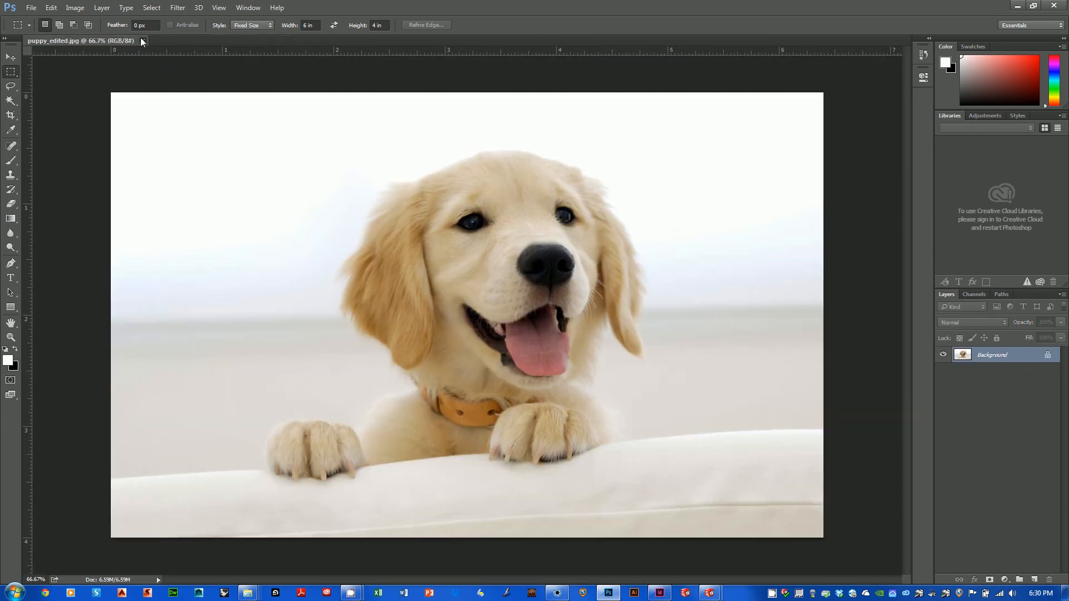
- Close puppy_edited.jpg in Photoshop, switch to InDesign and delete the puppy photo from page 2
key(ctrl+w)
click(1017, 5)
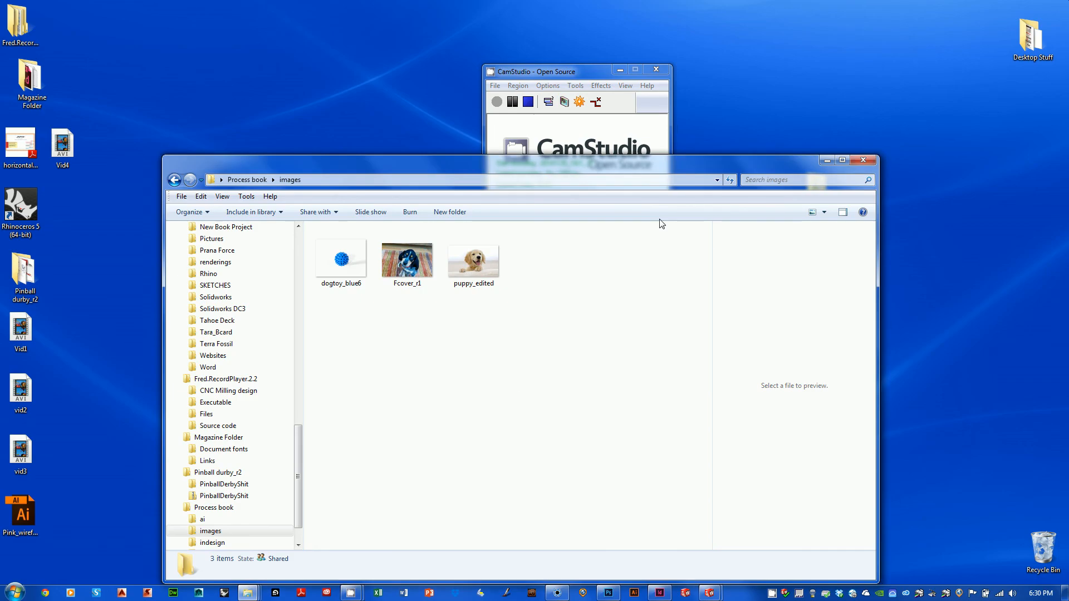
click(660, 593)
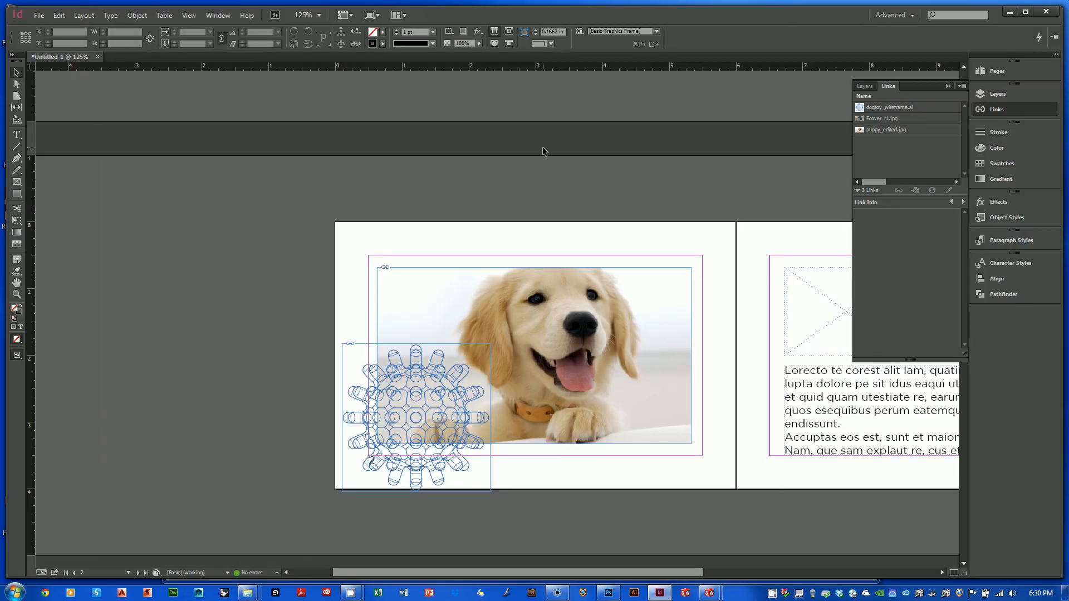
click(591, 324)
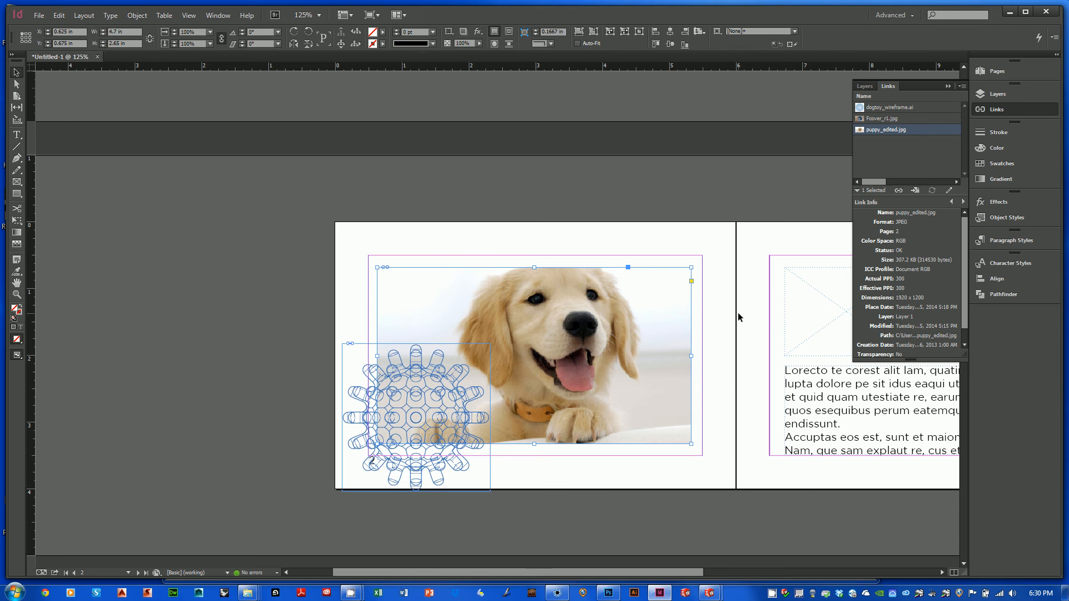
key(Delete)
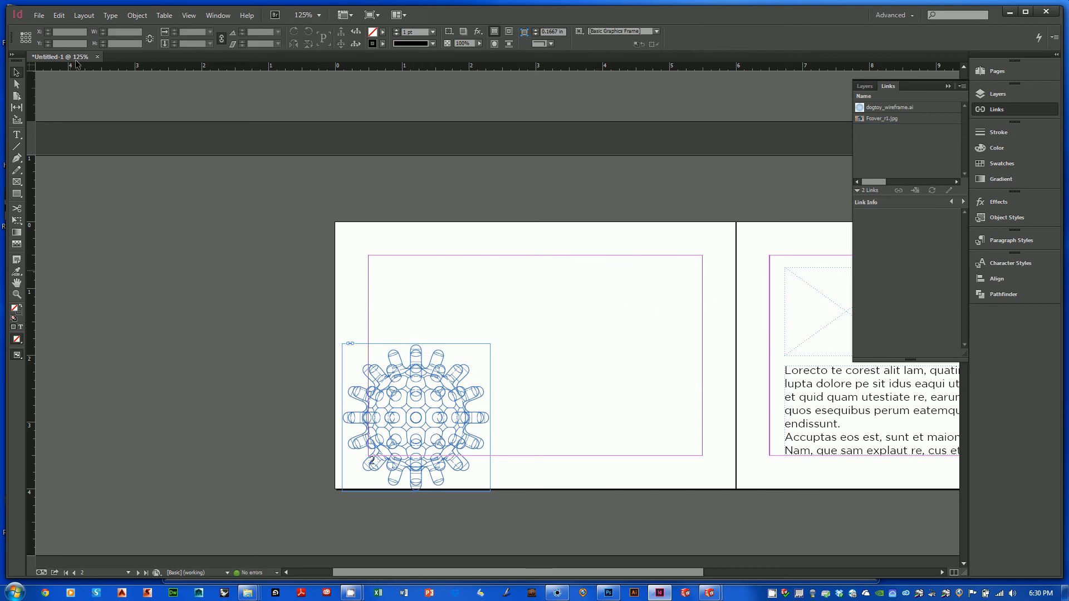
- Place dogtoy_blue6 from the images folder of Process book onto page 2
click(39, 15)
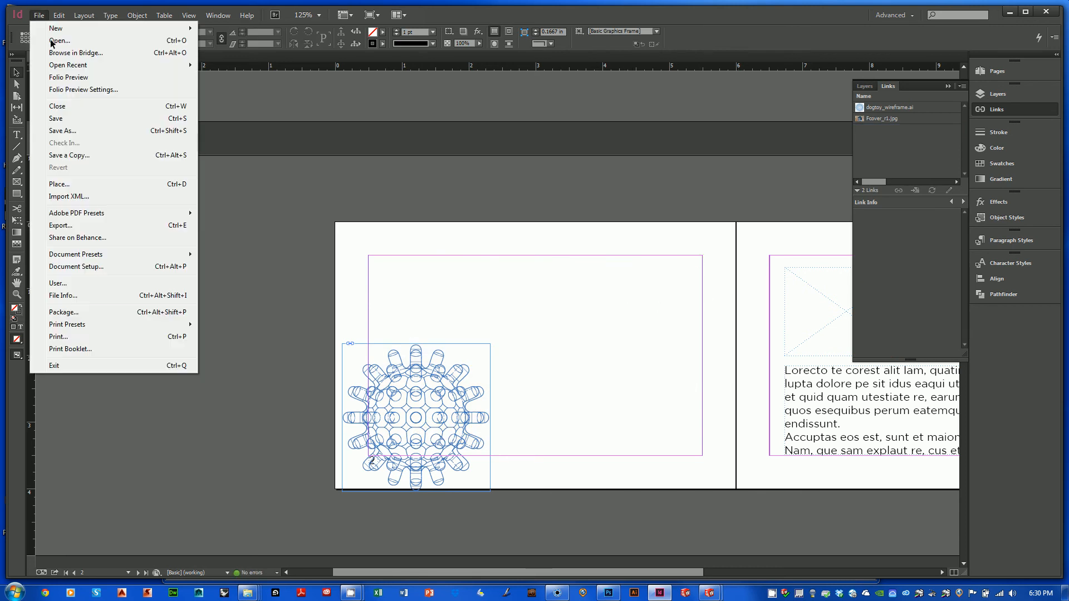
click(54, 185)
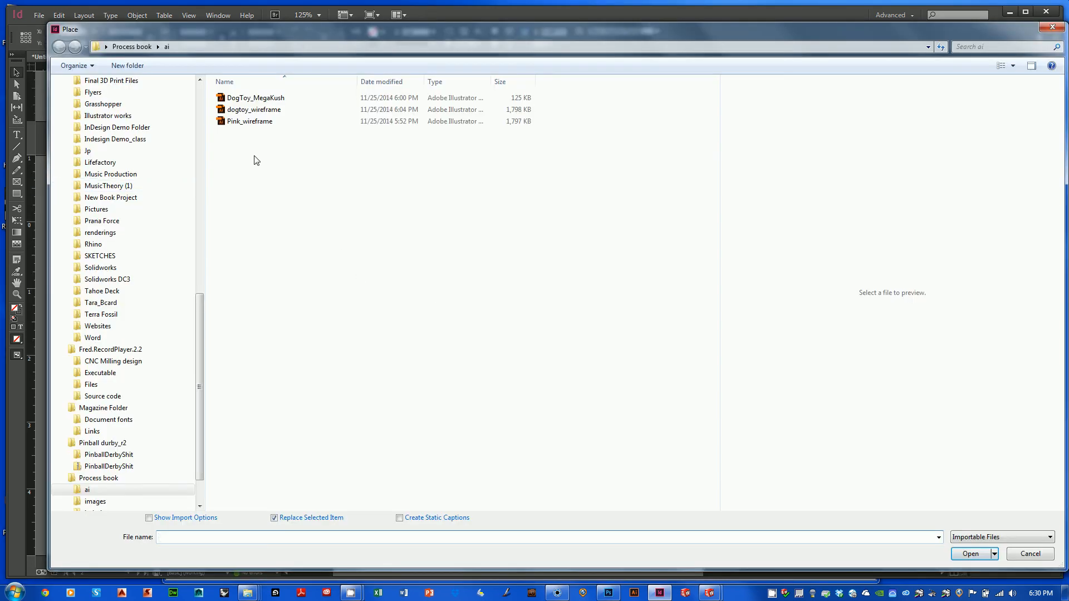
click(132, 47)
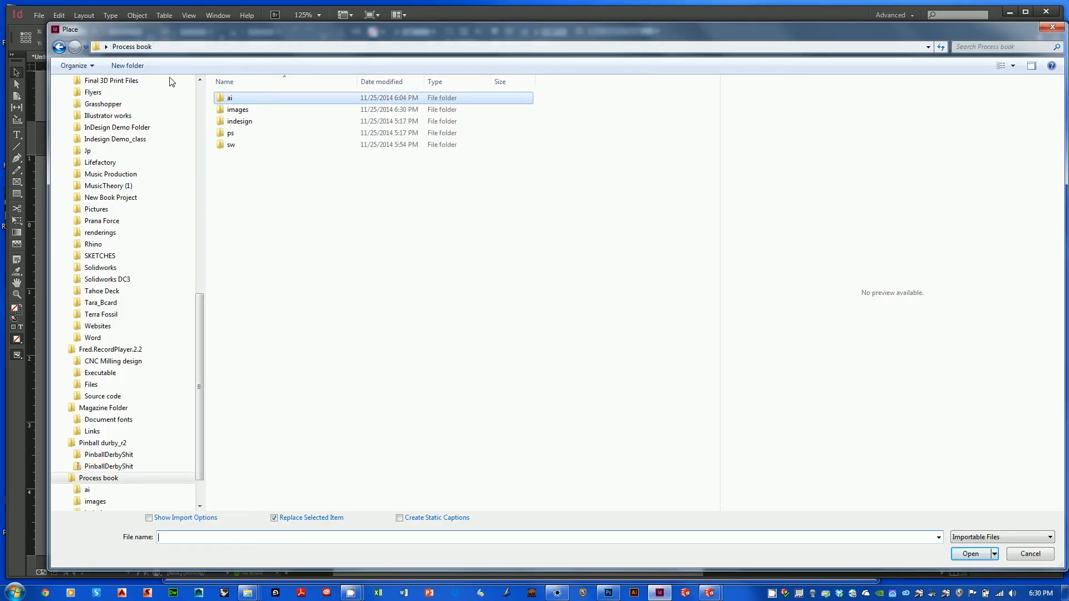
double_click(233, 110)
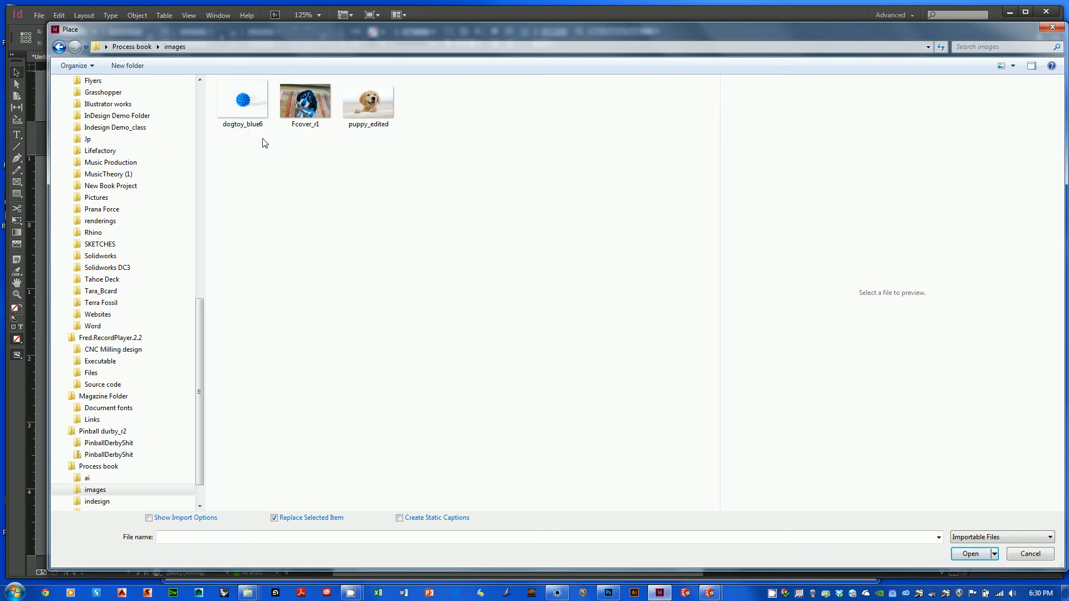
click(238, 99)
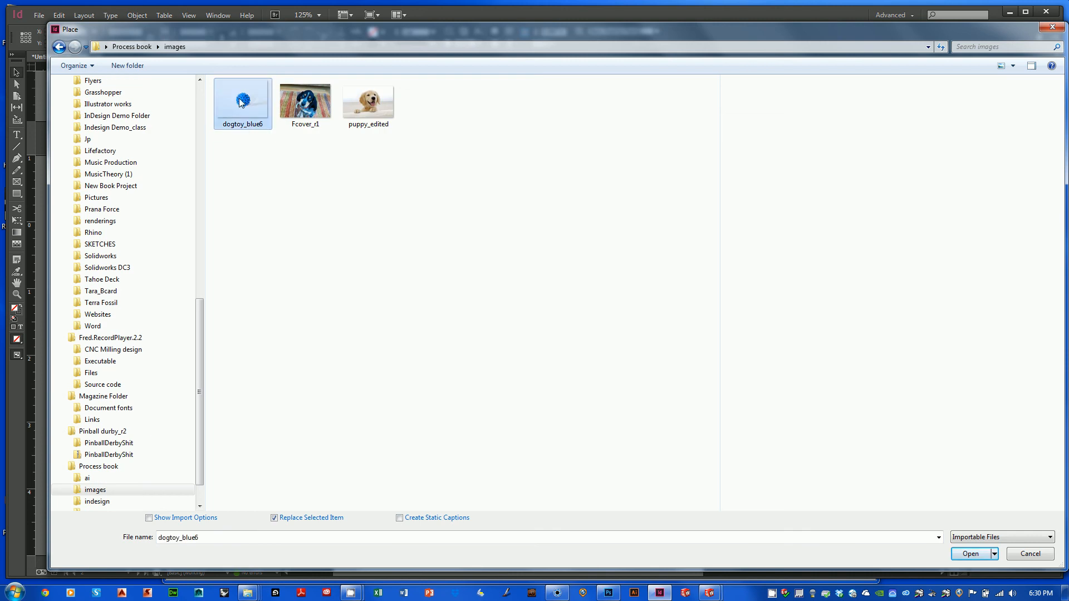
click(974, 554)
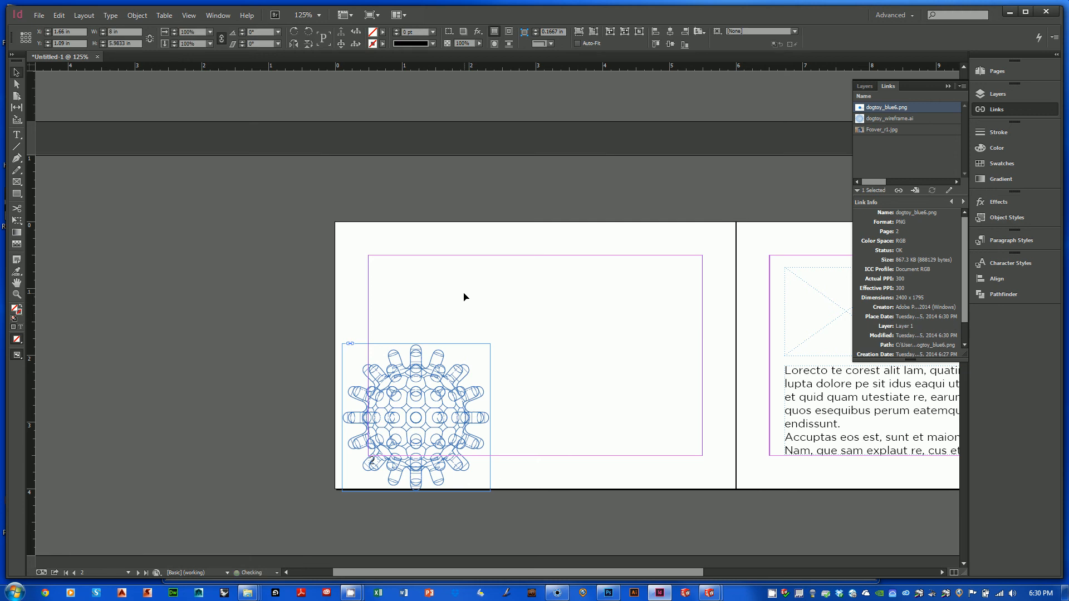
click(447, 295)
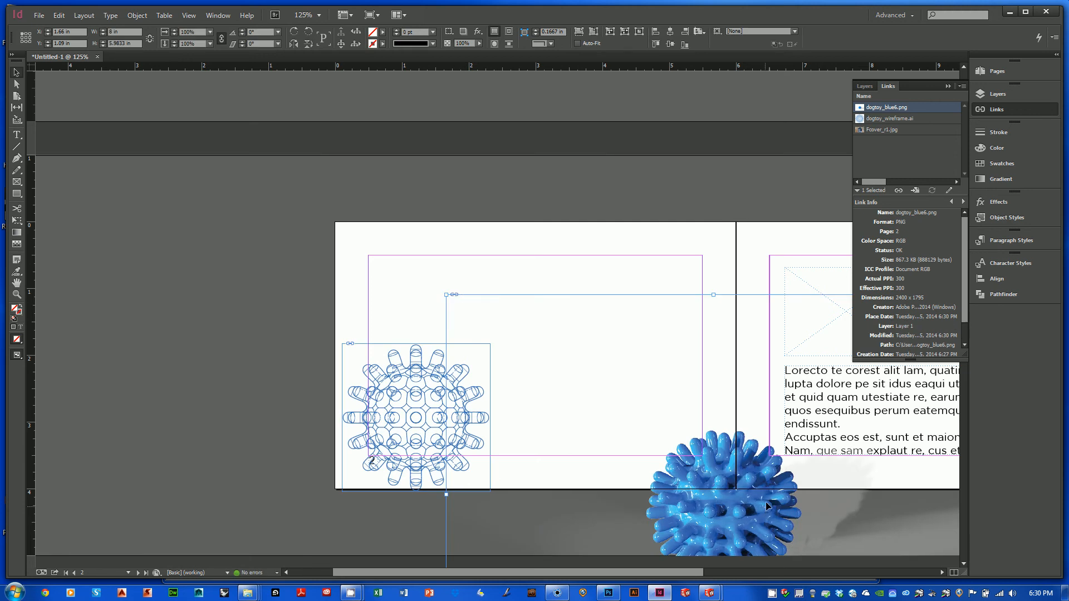
- Move the blue dog toy image over the wireframe drawing near the left margin of page 2
drag(641, 369, 643, 370)
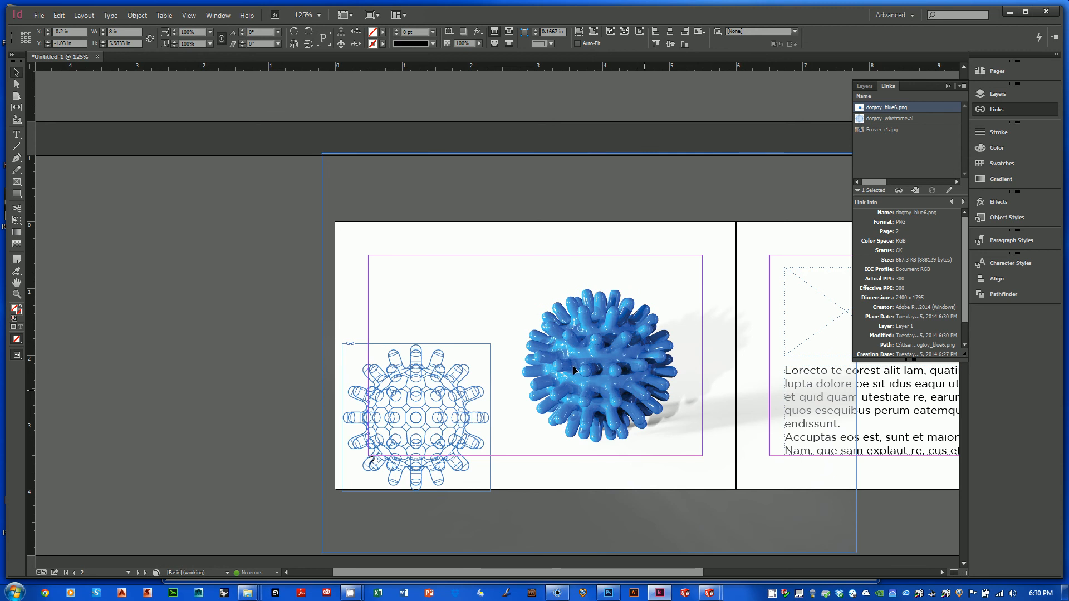
drag(645, 389, 572, 366)
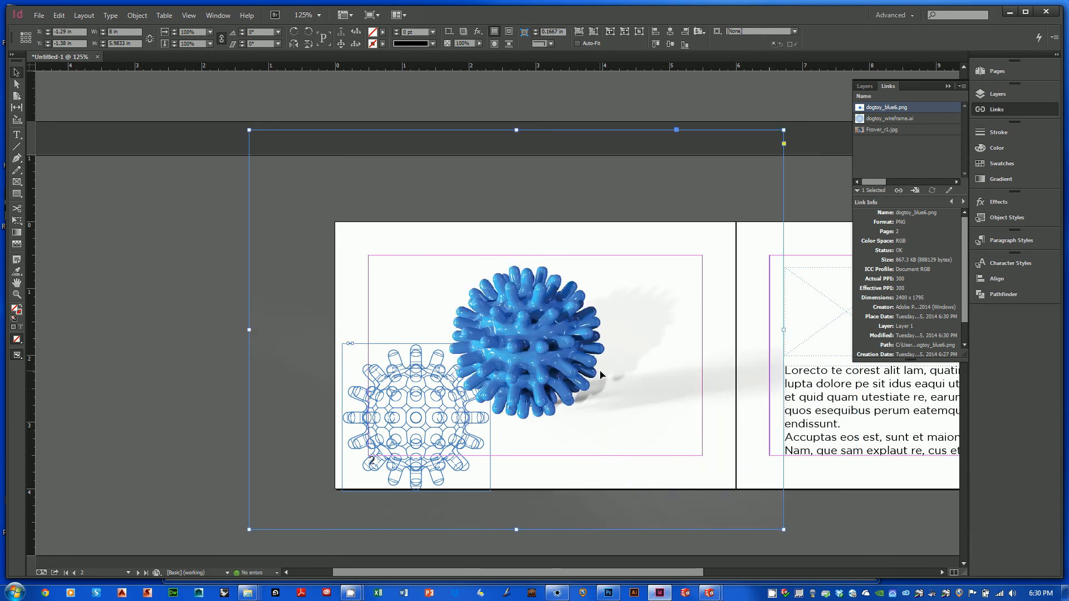
drag(569, 371, 762, 409)
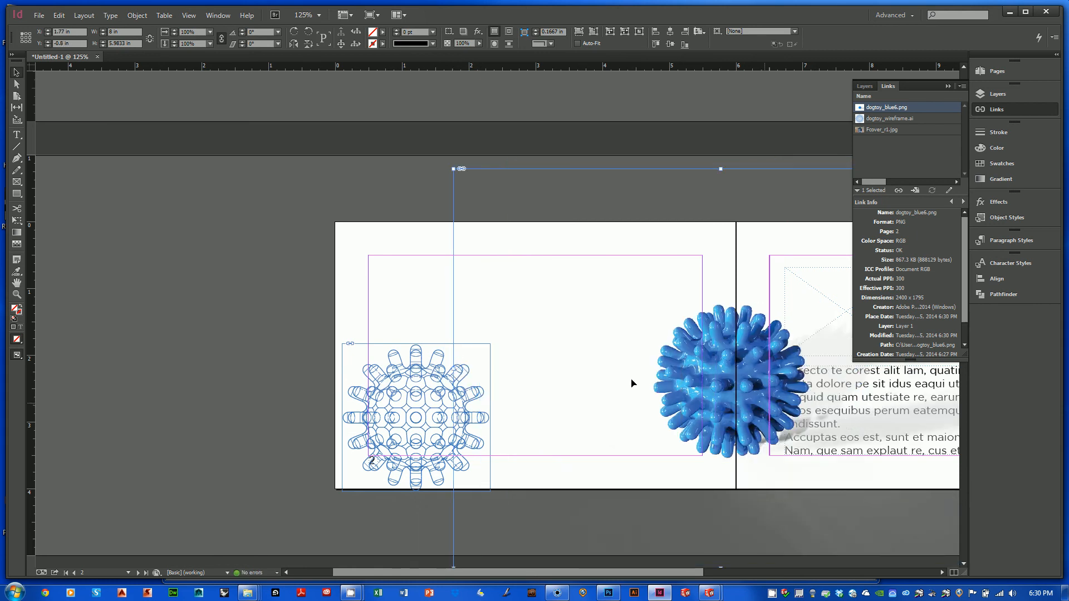
drag(632, 383, 324, 349)
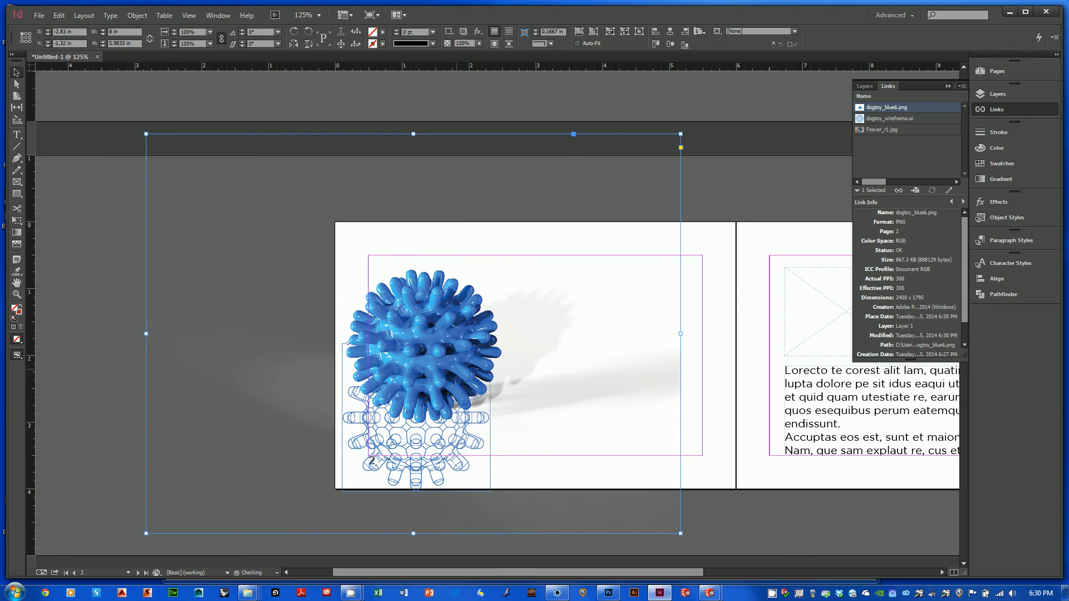
mouse_move(464, 370)
mouse_down()
mouse_move(504, 410)
mouse_move(491, 411)
mouse_move(449, 362)
mouse_up()
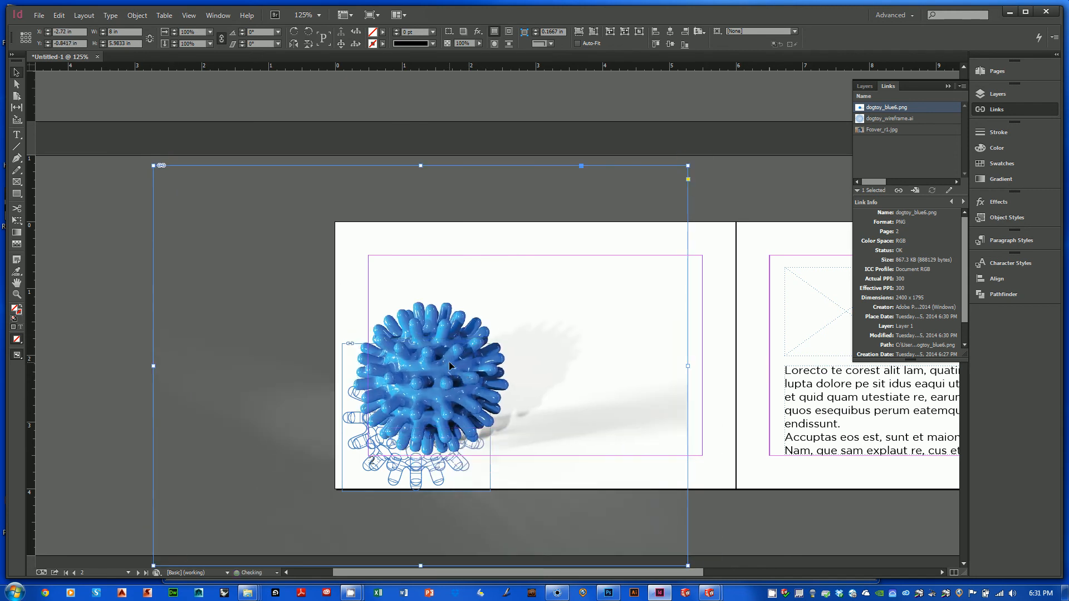
- Crop the dog toy image's frame from its top and left edges to about 5.09 in wide and 4.32 in high
click(712, 287)
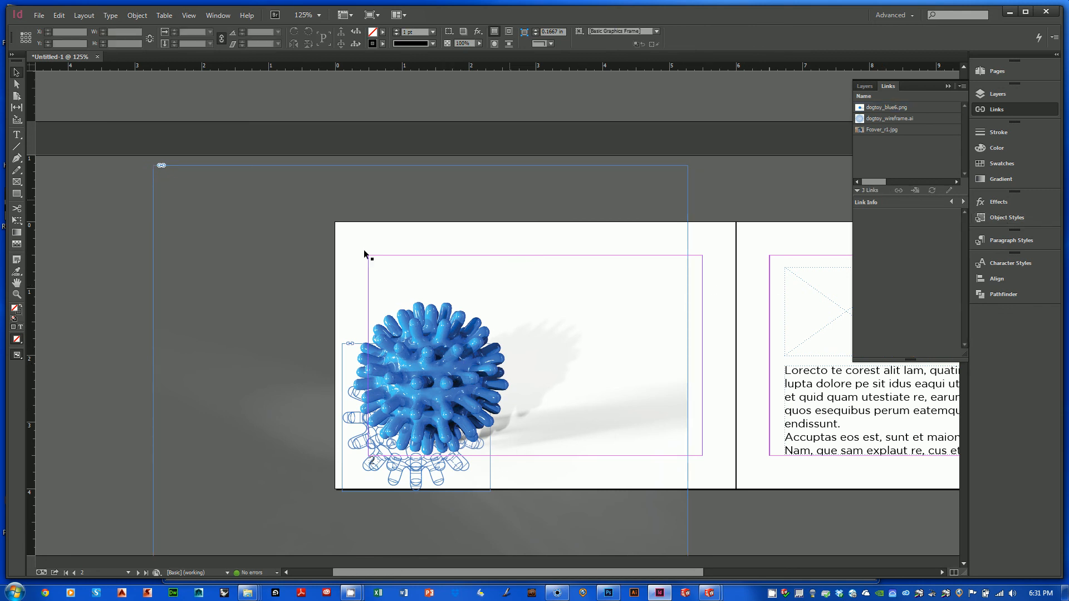
click(443, 317)
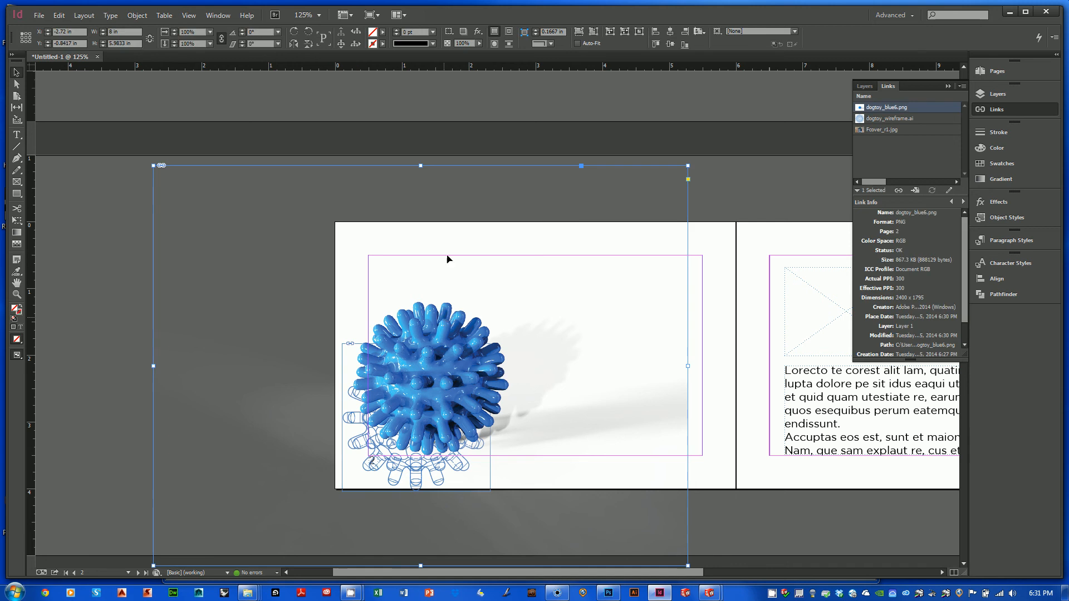
drag(422, 166, 421, 277)
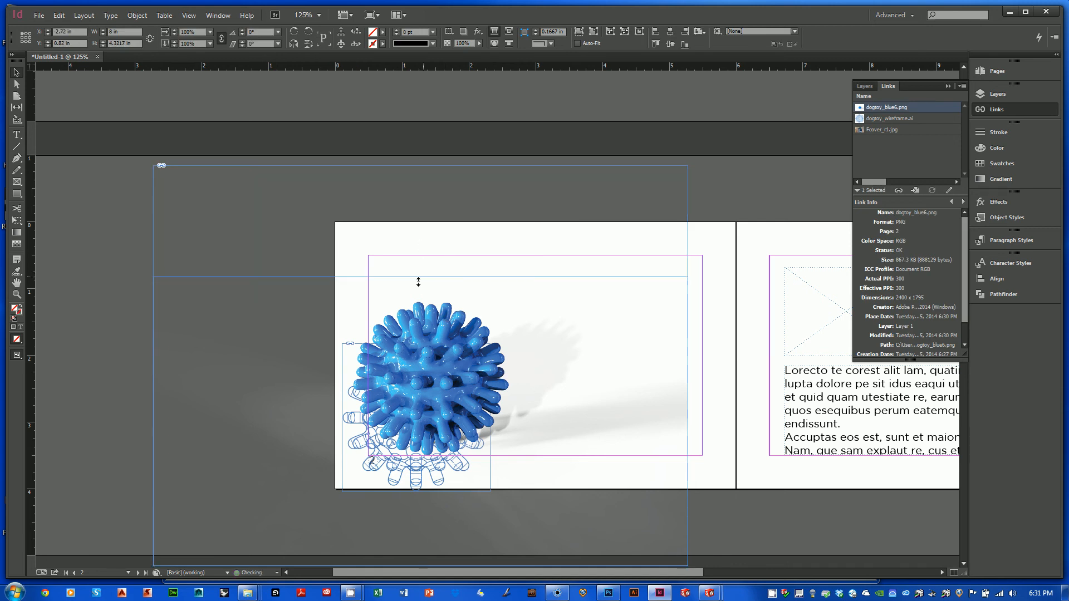
drag(151, 422, 347, 402)
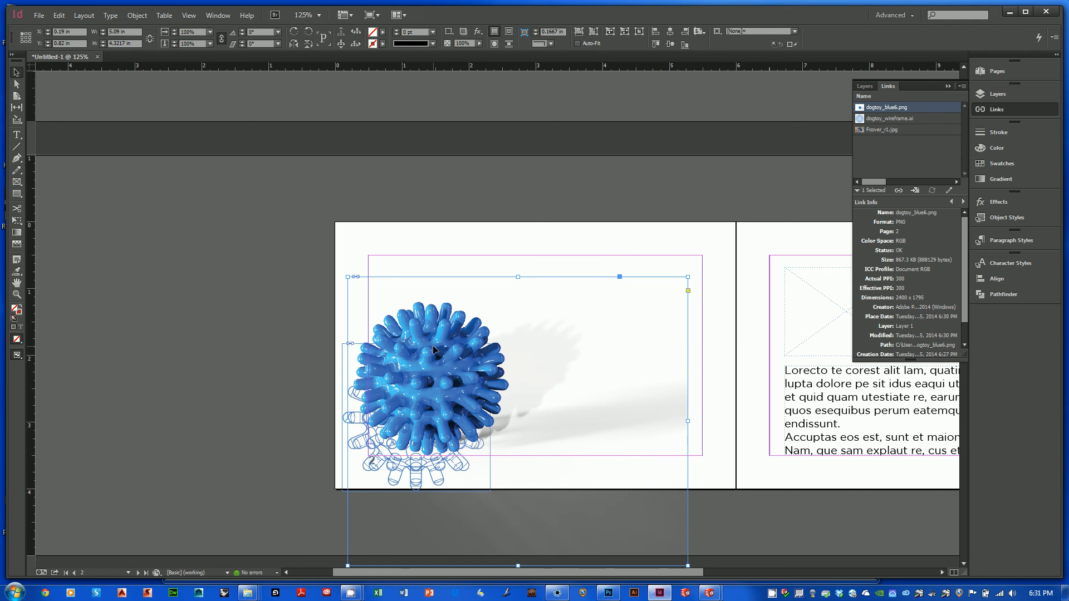
- Send the blue dog toy image to the back, behind the wireframe, and deselect it
right_click(434, 349)
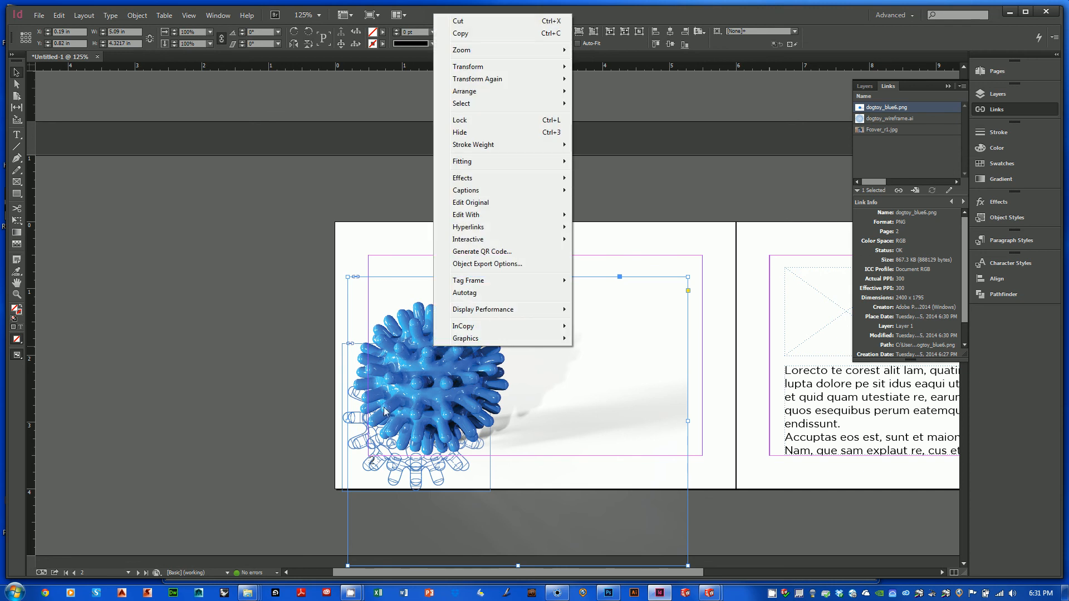
mouse_move(467, 92)
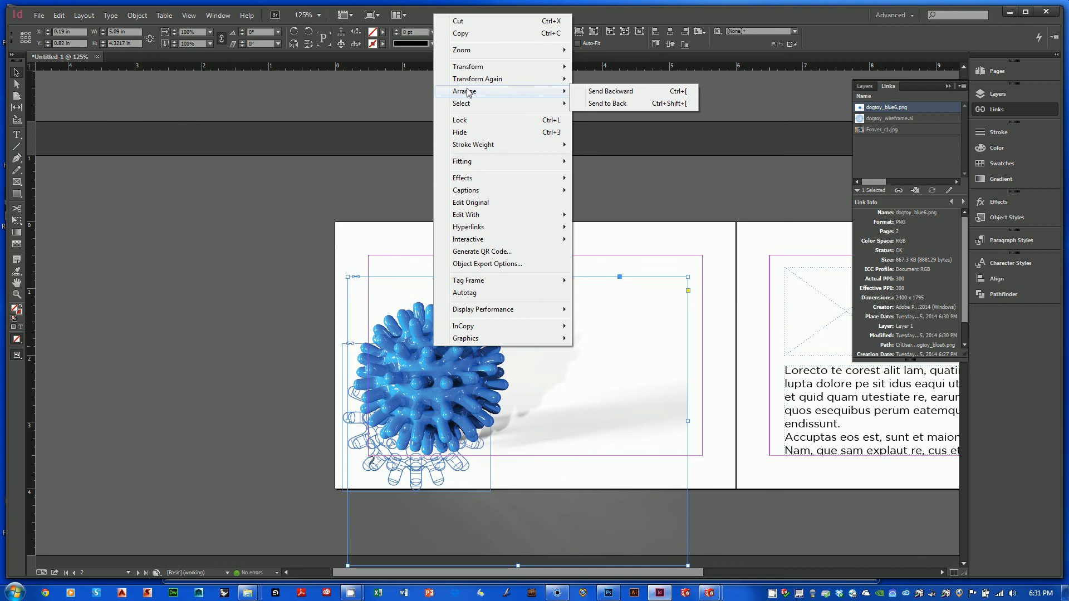
click(607, 104)
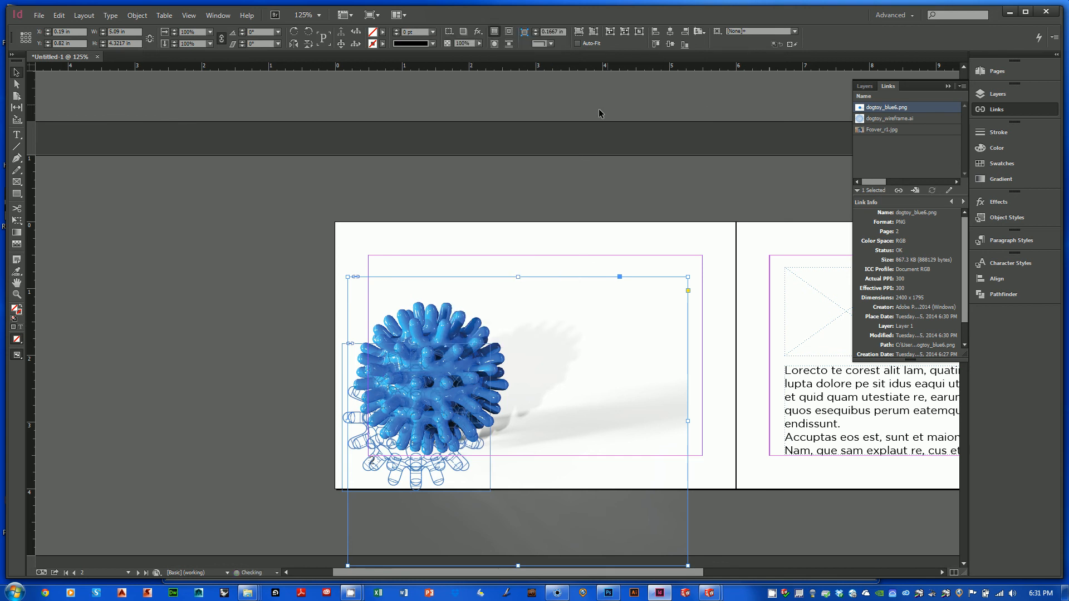
click(280, 469)
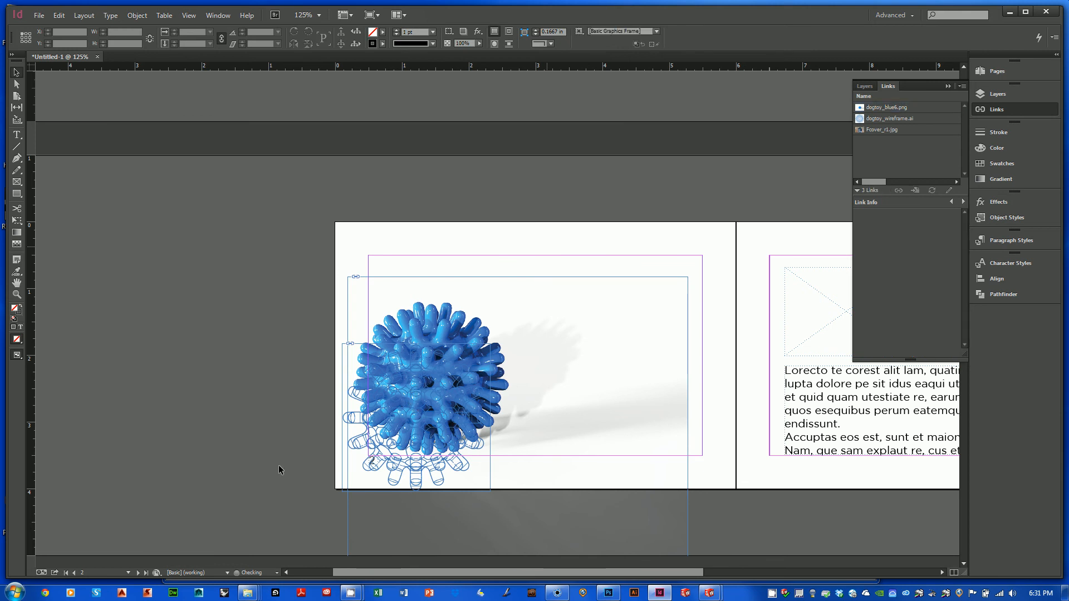
- Move the wireframe drawing to the right of the blue dog toy, over its shadow area, and deselect it
click(355, 445)
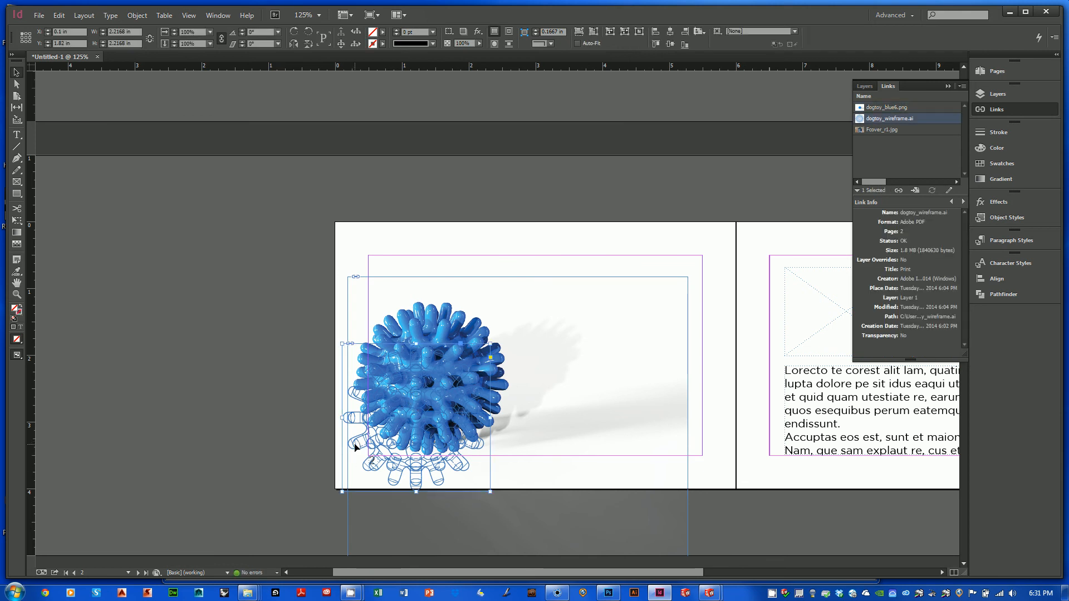
drag(354, 445, 594, 359)
click(514, 197)
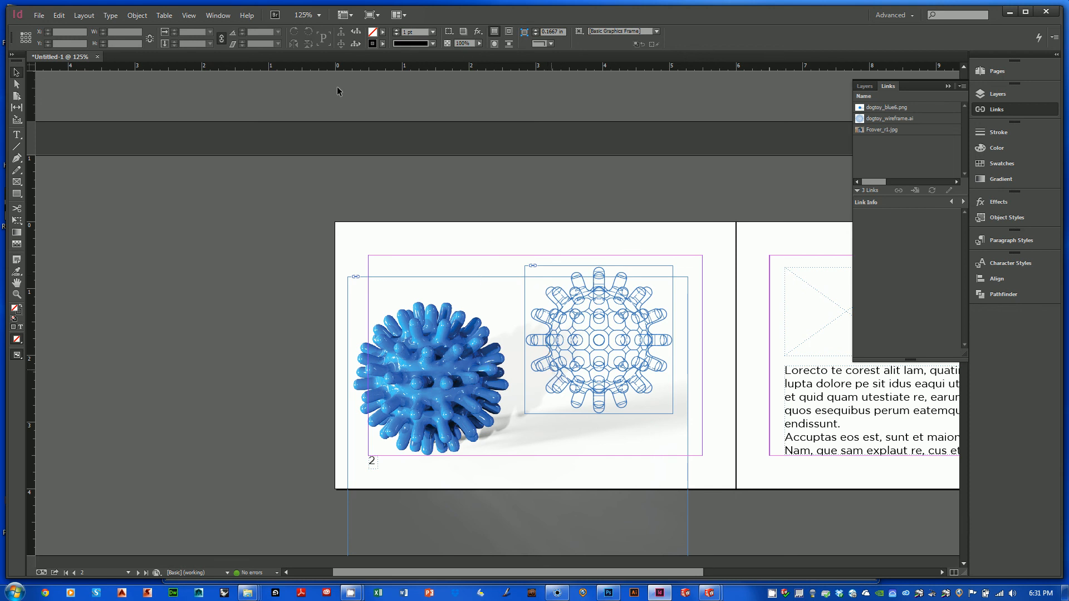
- Turn on Overprint Preview and fit page 2 in the window
click(217, 13)
mouse_move(193, 16)
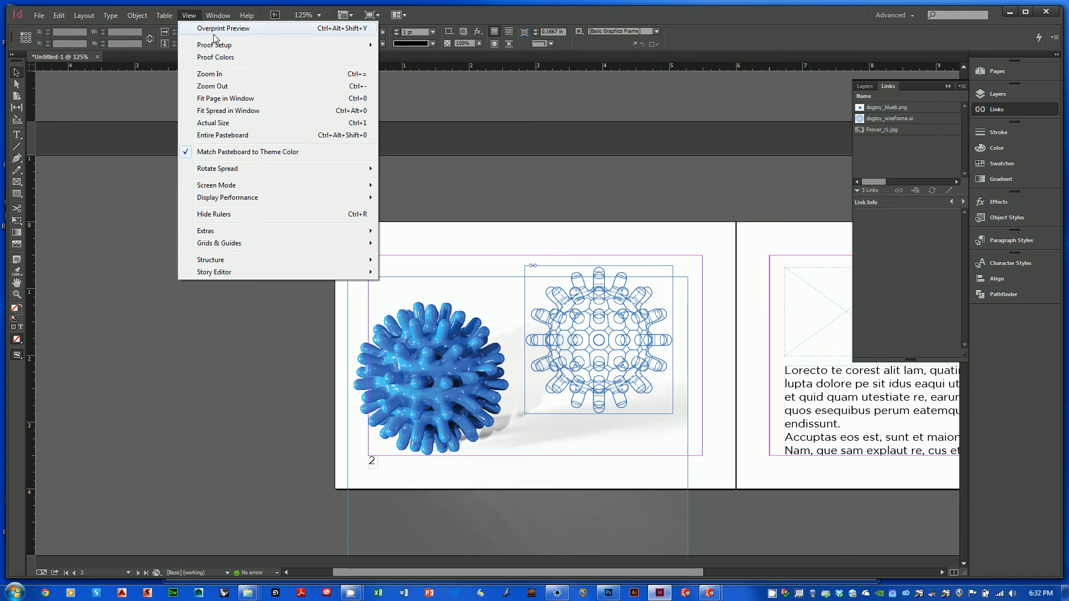
click(212, 29)
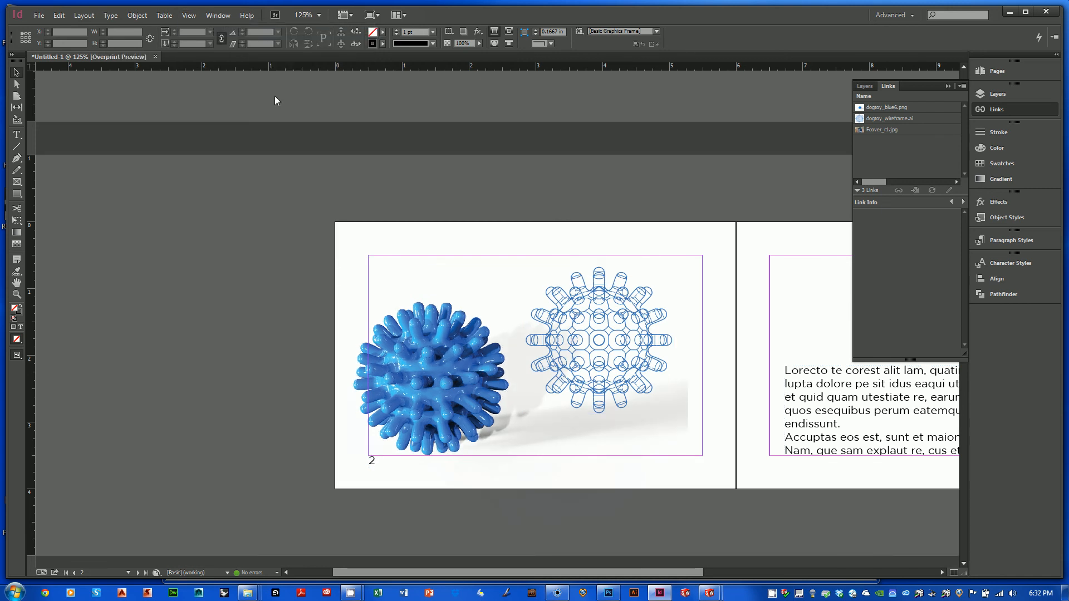
ctrl+alt+click(565, 337)
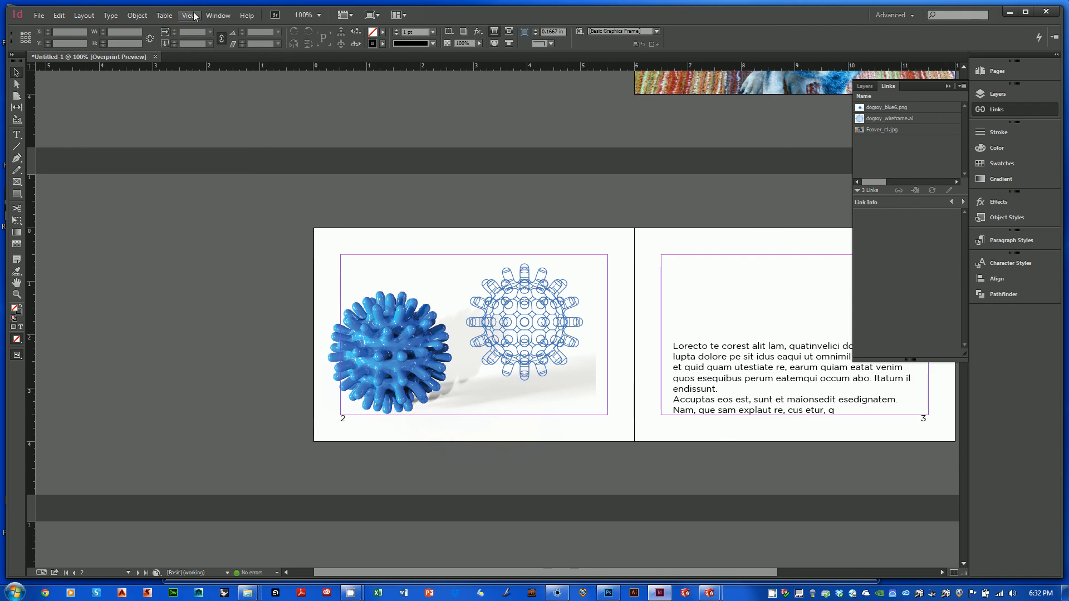
click(190, 15)
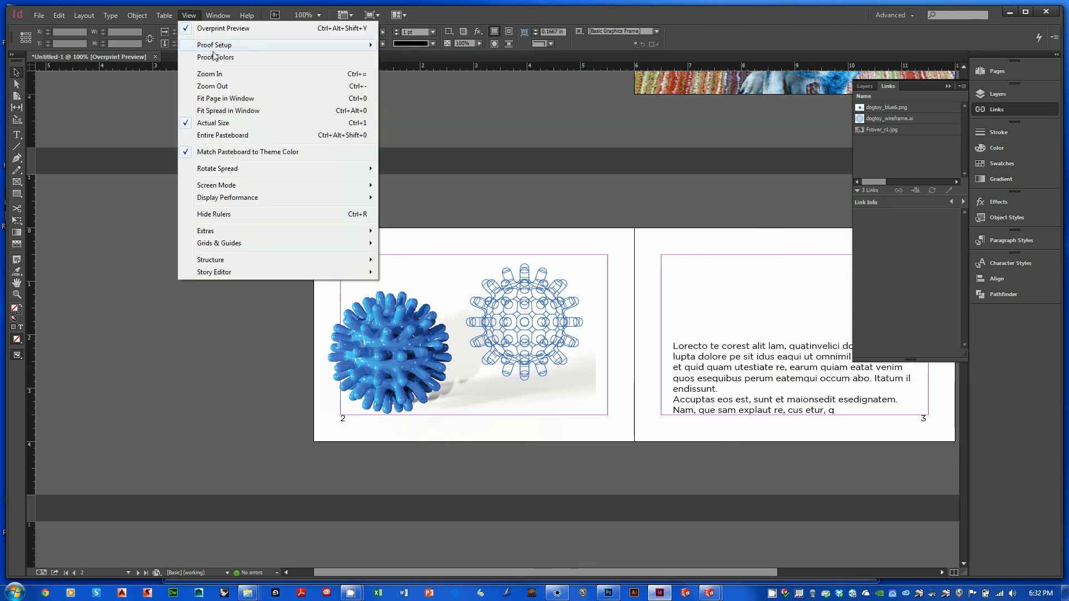
mouse_move(216, 46)
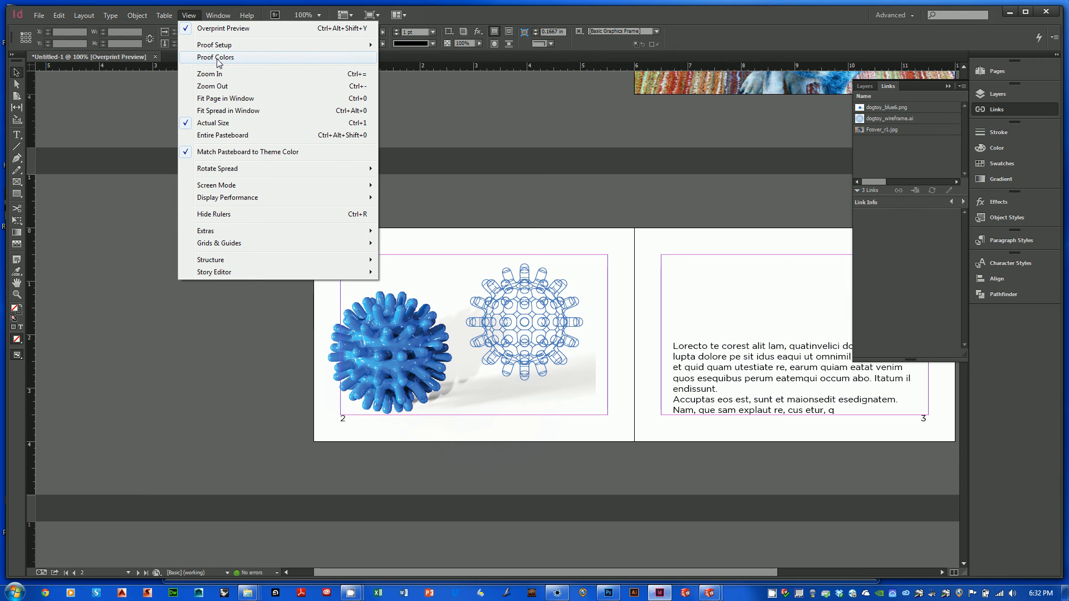
click(214, 101)
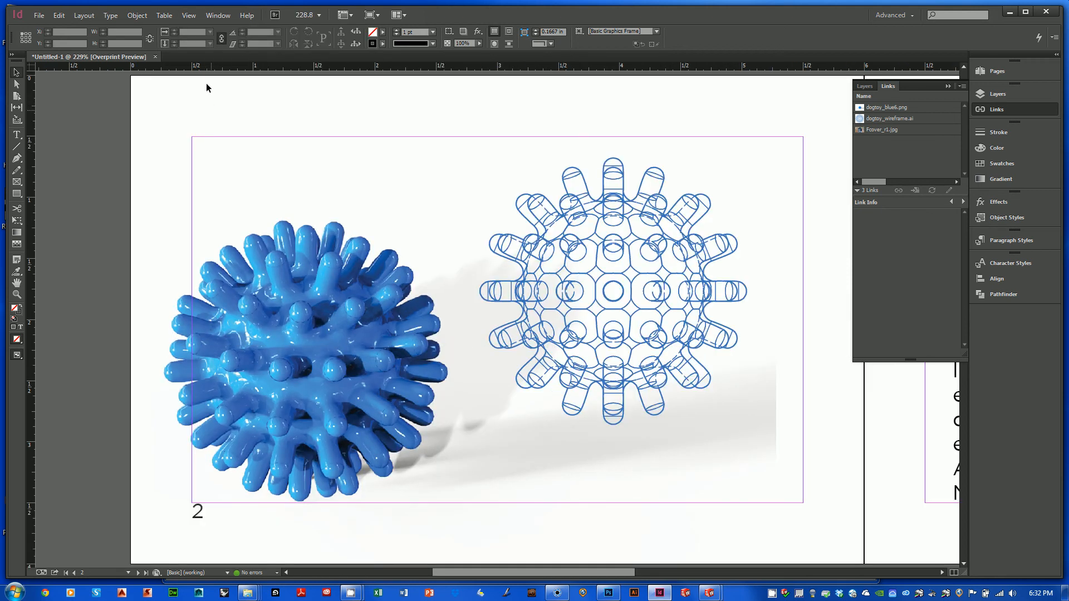
click(188, 16)
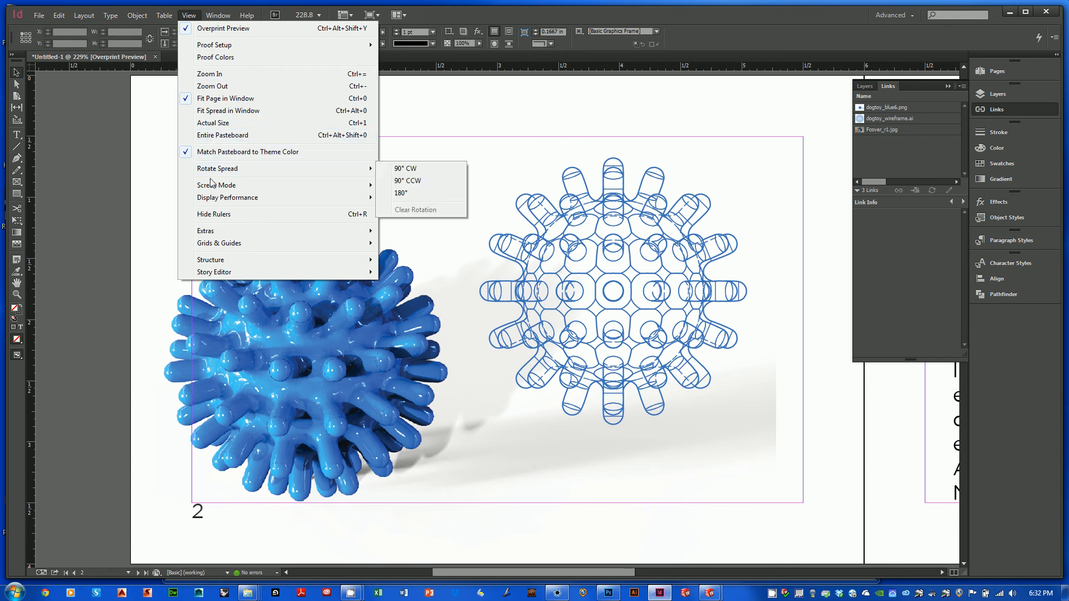
mouse_move(211, 187)
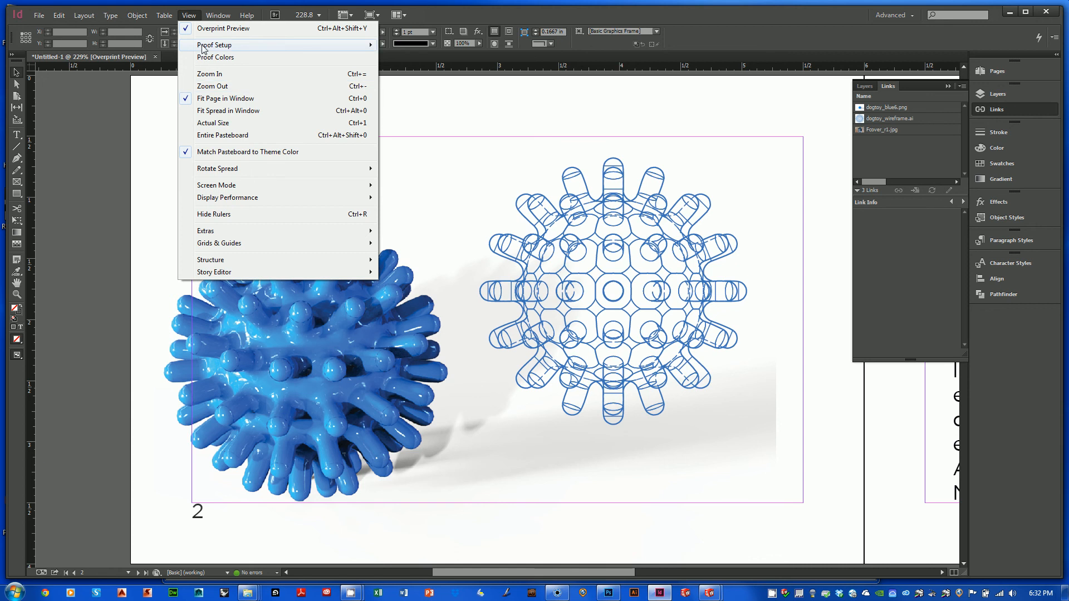
mouse_move(203, 49)
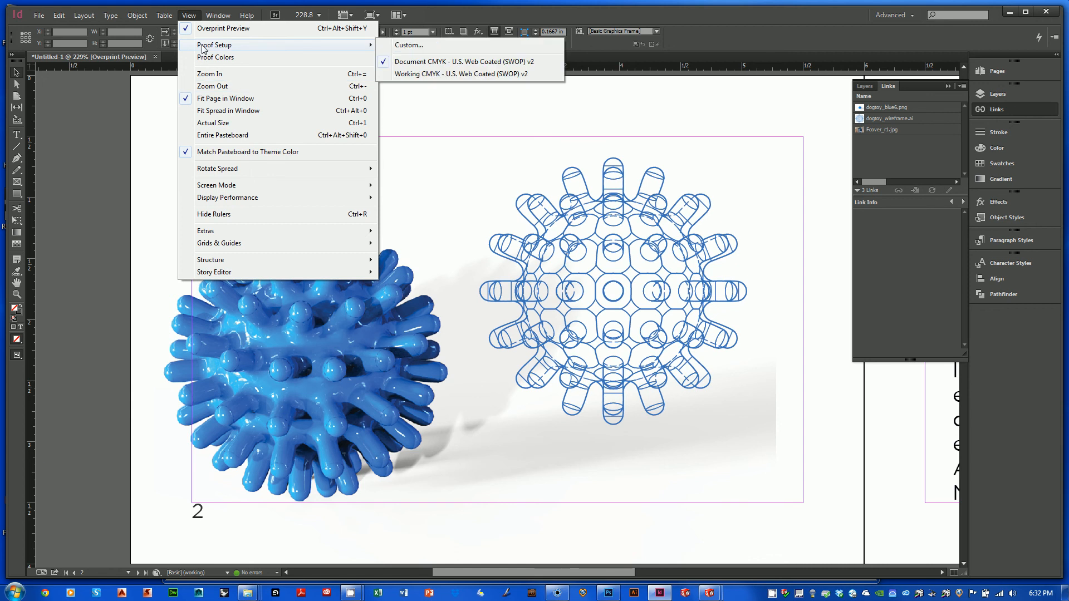
click(147, 119)
- Add a text frame about 2.77 in wide and 0.6 in high below the wireframe and fill it with placeholder text
alt+click(446, 236)
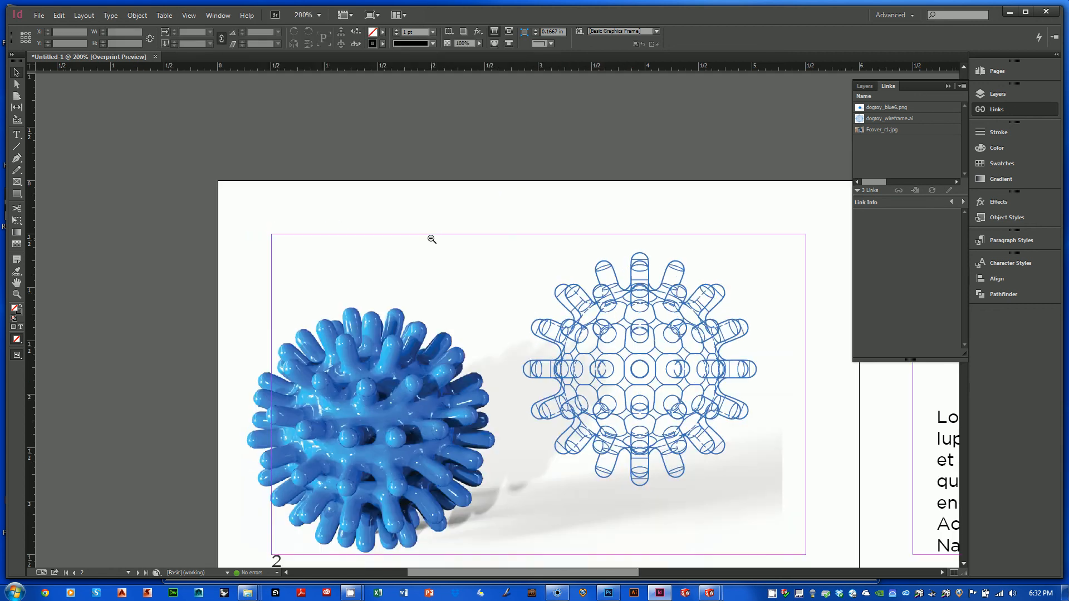
drag(566, 317, 440, 210)
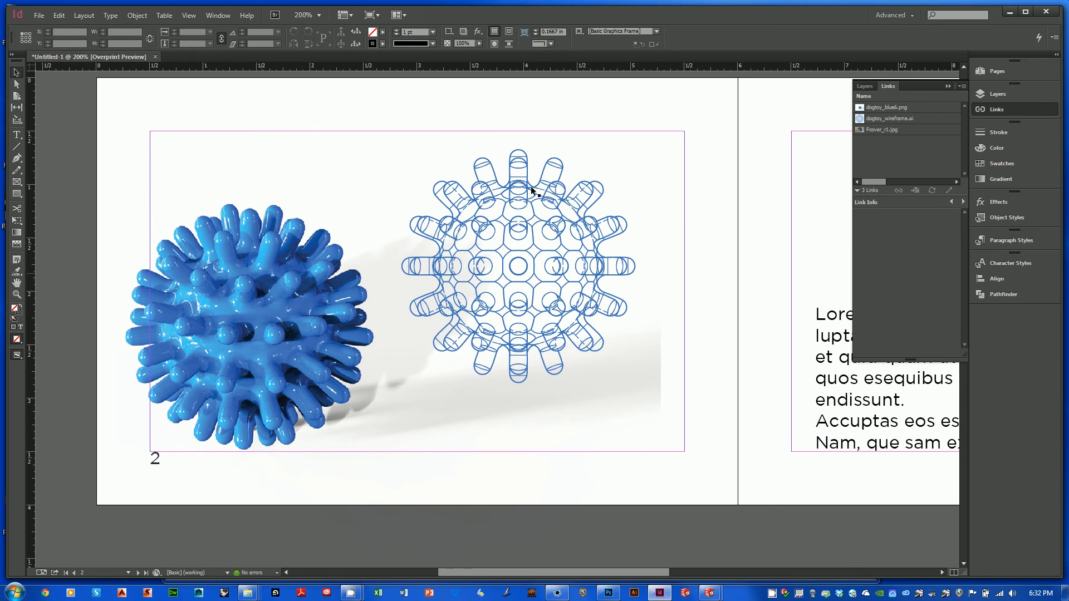
ctrl+alt+click(484, 289)
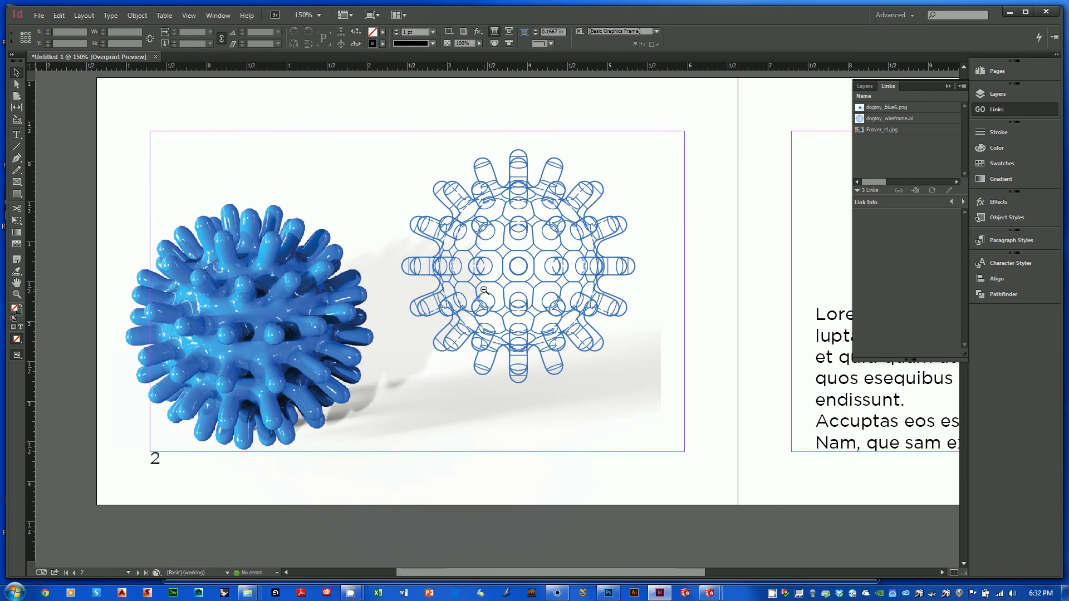
ctrl+alt+click(482, 290)
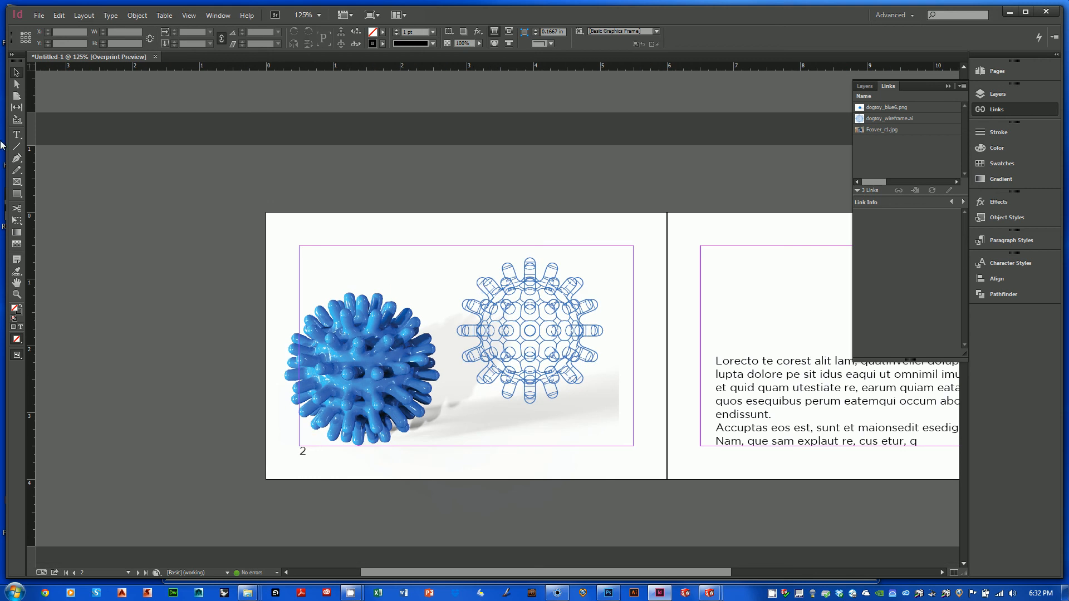
click(17, 135)
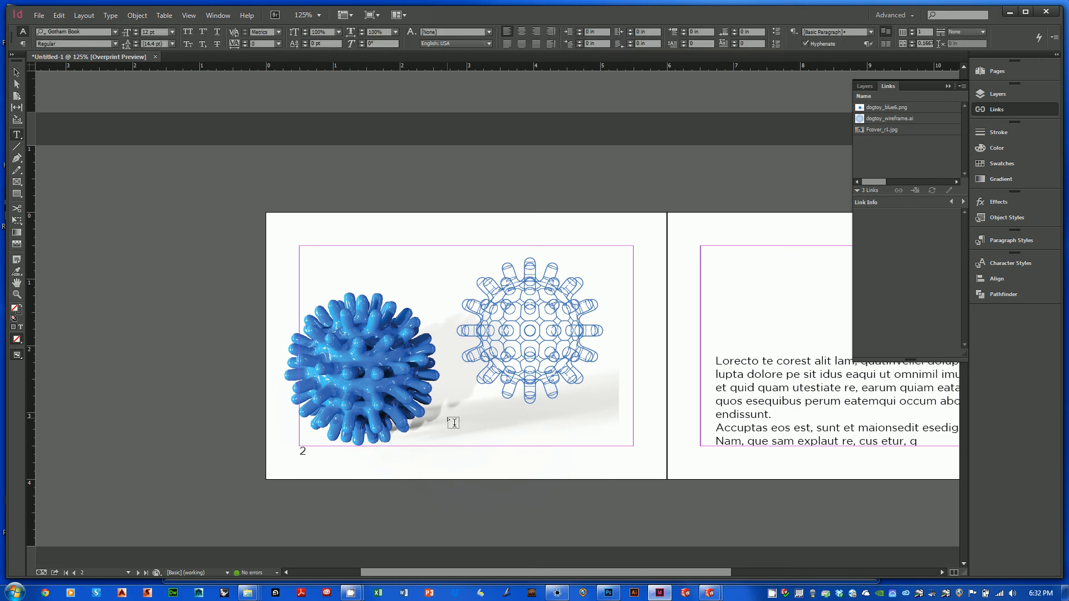
drag(448, 404, 637, 447)
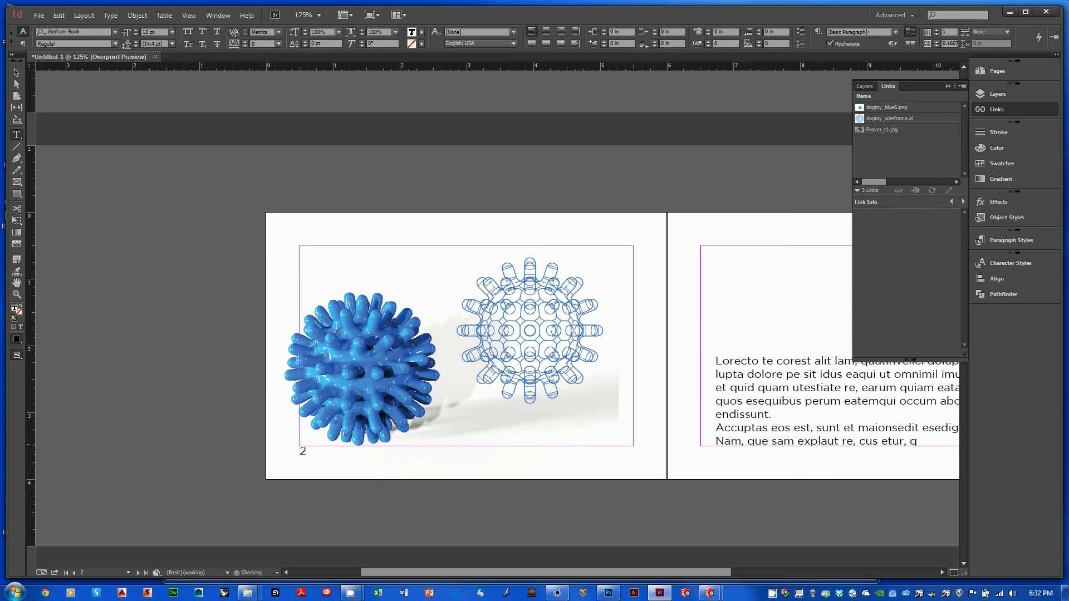
click(111, 15)
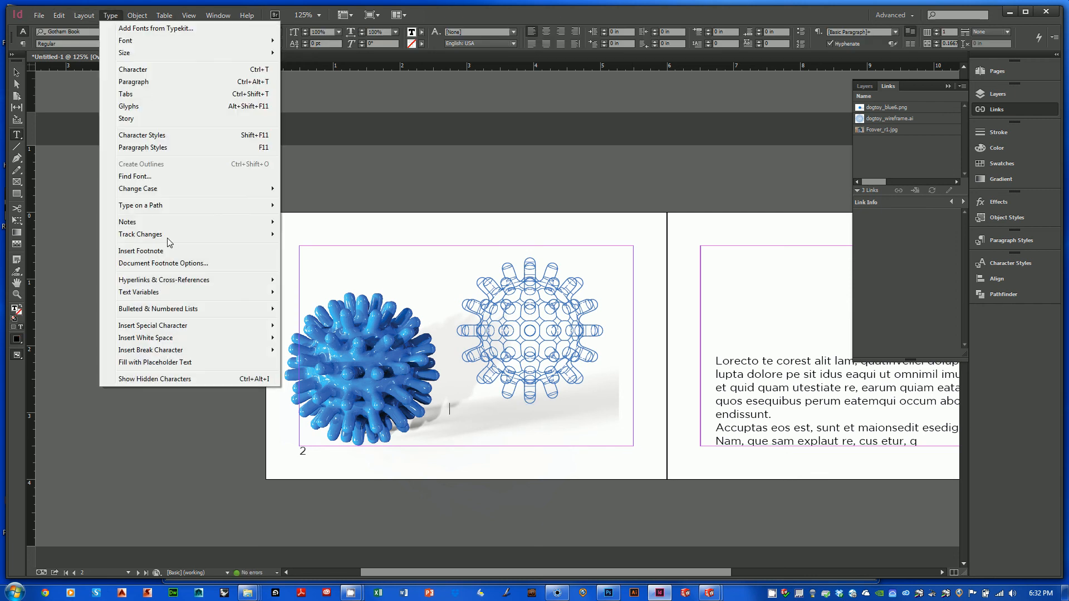
click(154, 362)
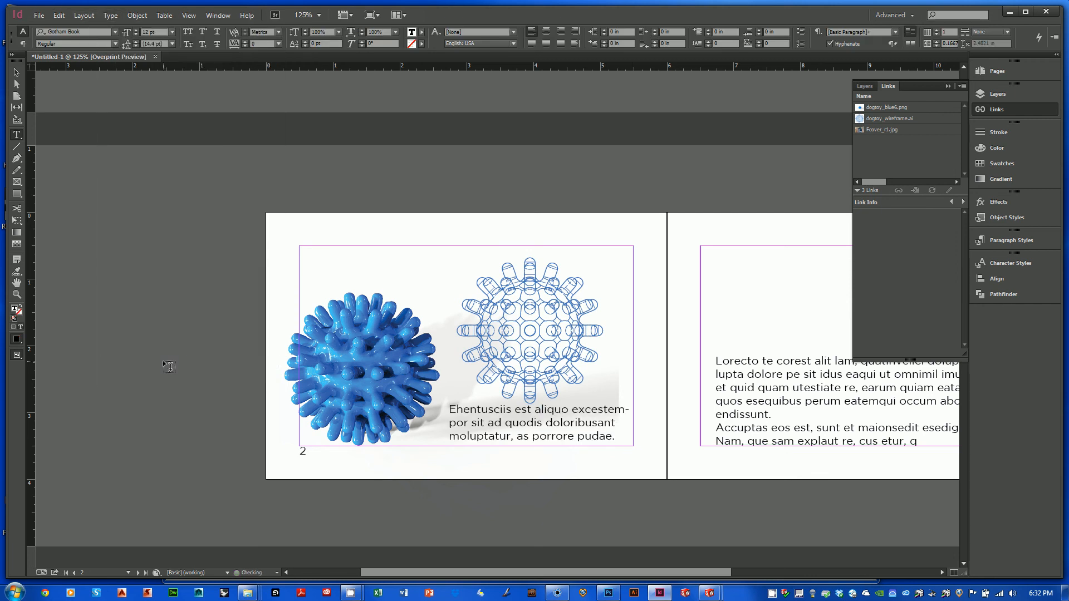
click(17, 72)
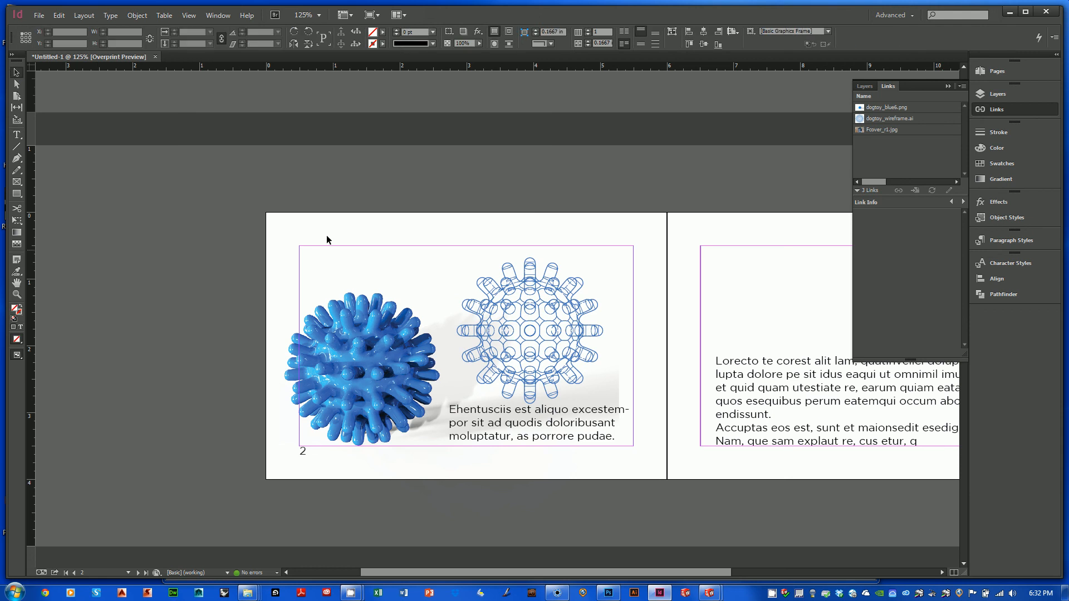
click(540, 436)
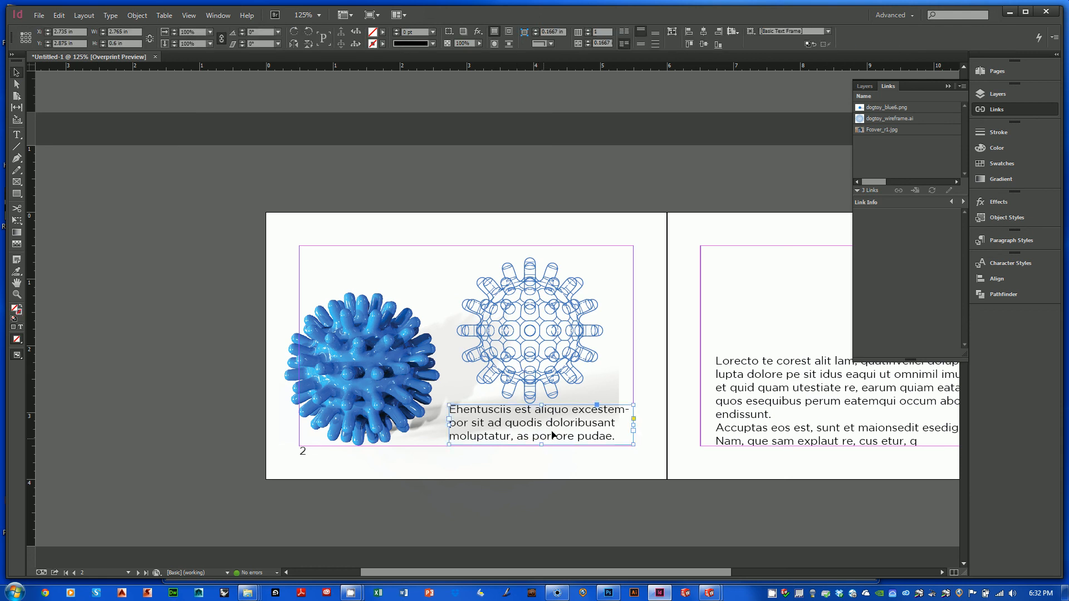
- Move the wireframe artwork slightly up and to the right inside its frame, clear of the placeholder text
click(517, 327)
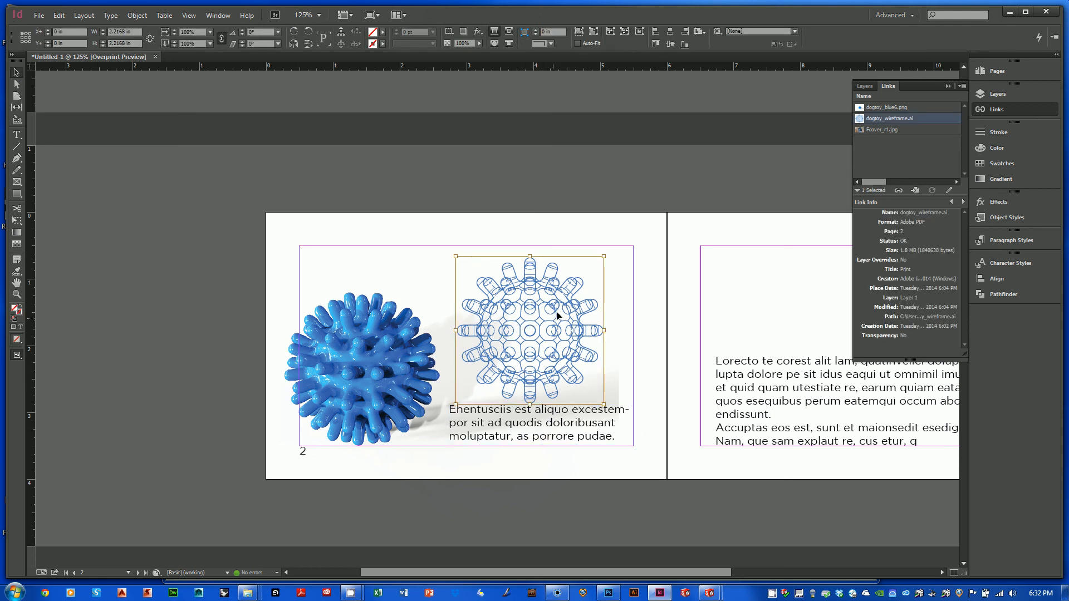
drag(554, 320, 558, 309)
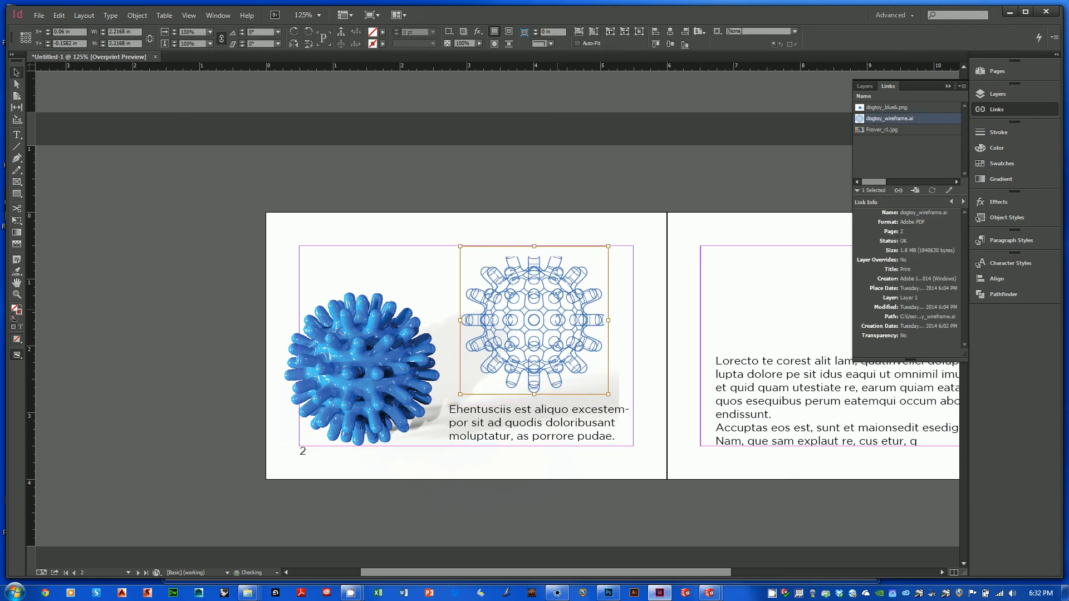
click(536, 241)
click(560, 278)
click(593, 244)
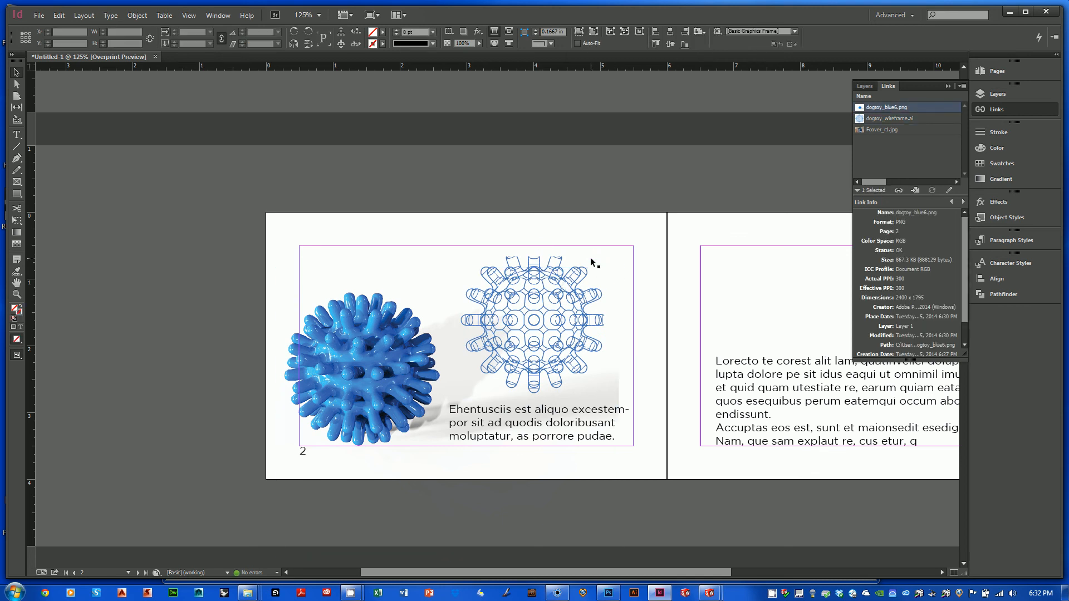
- Extend the wireframe's frame up to the page's upper margin and outward on its right edge, then deselect it
click(591, 257)
drag(531, 256, 531, 246)
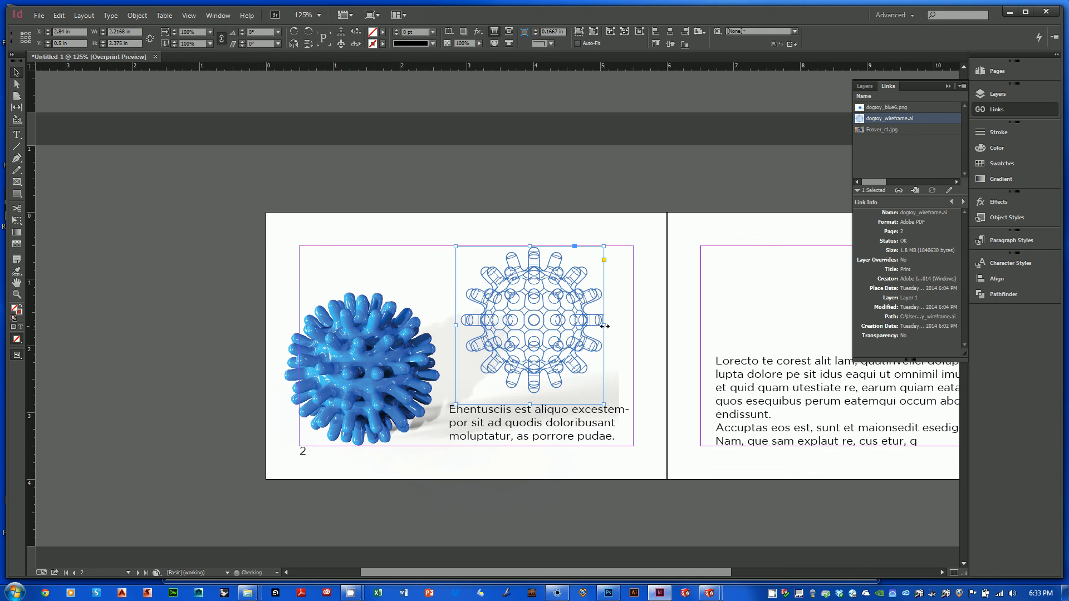
drag(604, 322, 624, 324)
click(587, 190)
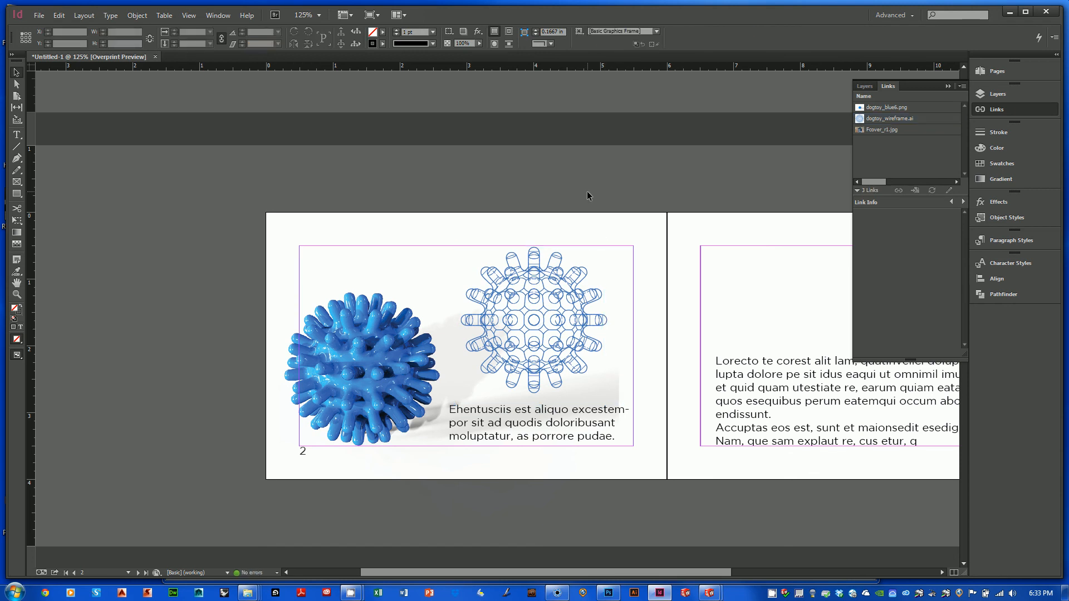
click(613, 397)
click(431, 356)
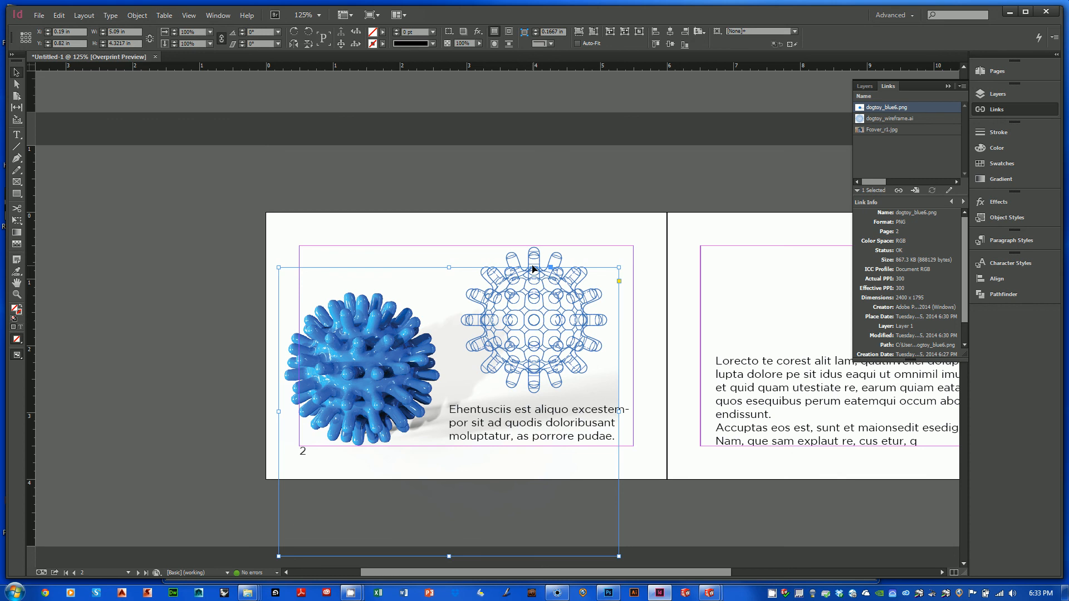
click(539, 128)
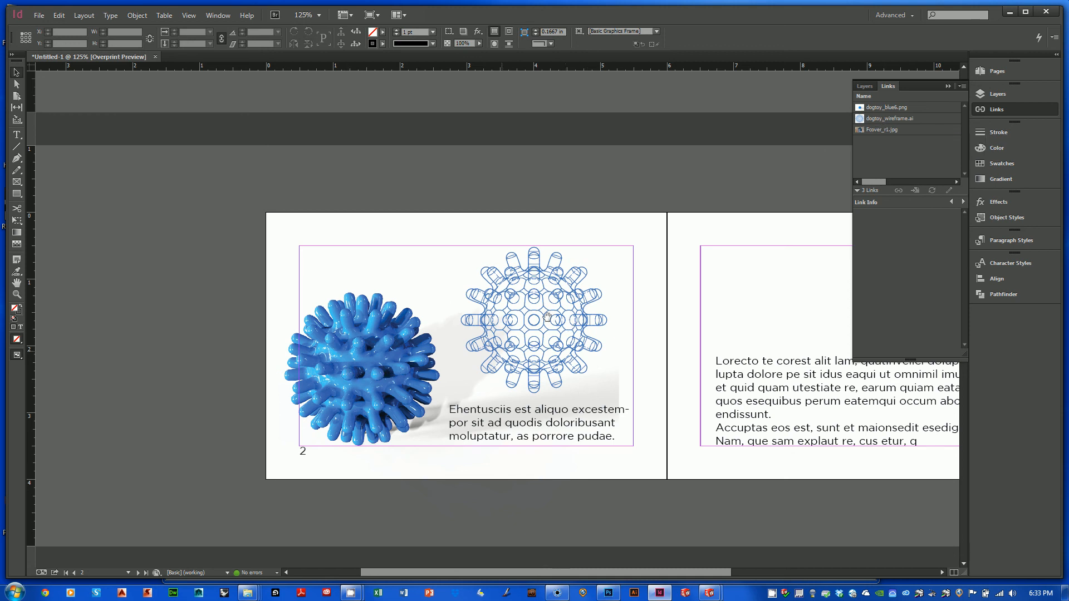
- Open the linked dogtoy_wireframe.ai for editing in Illustrator
click(892, 120)
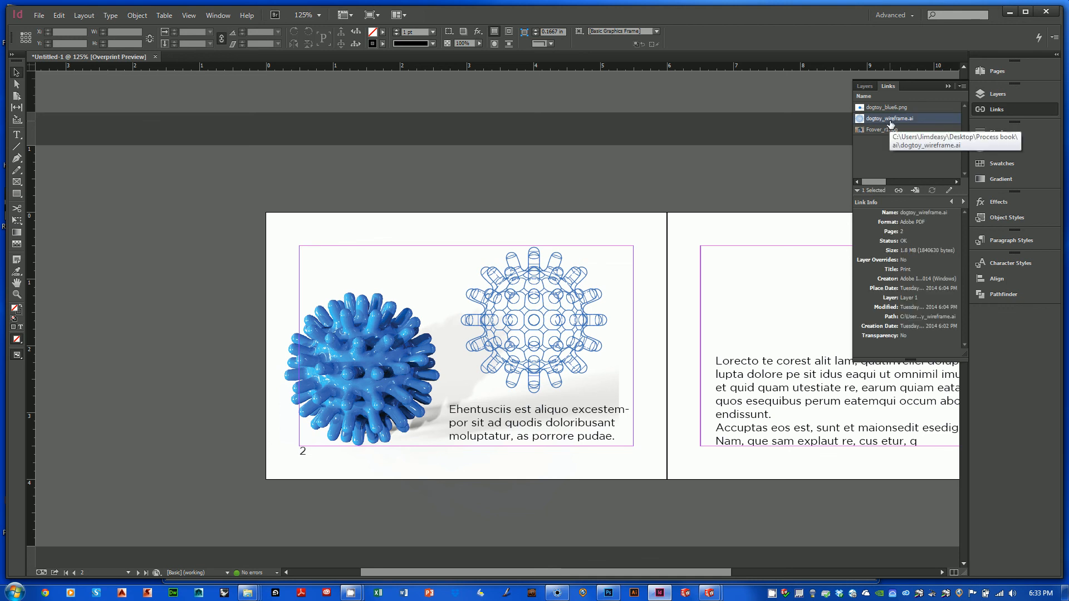
right_click(891, 124)
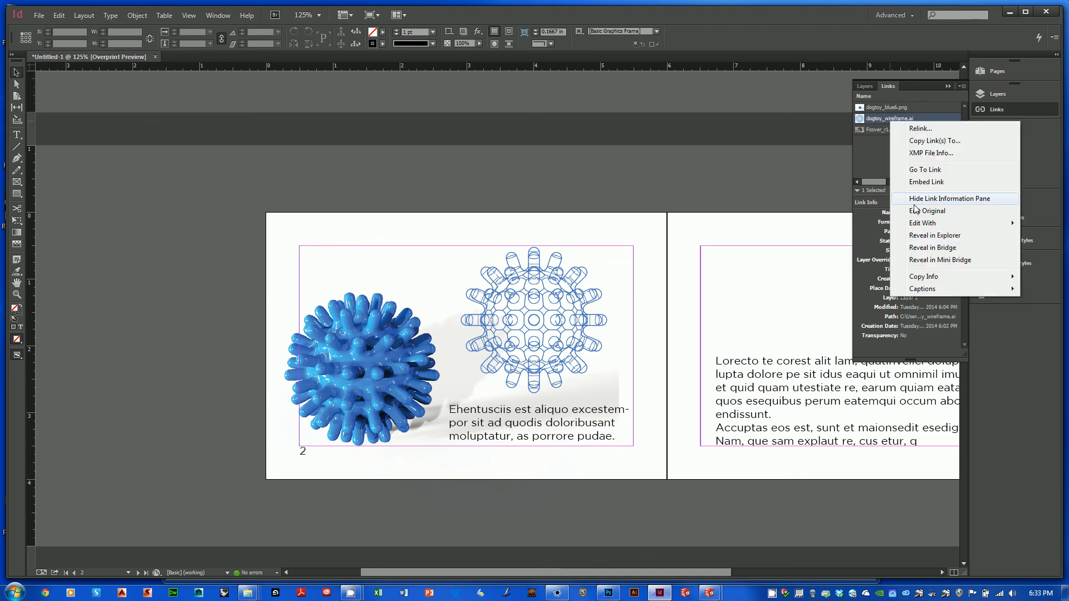
mouse_move(918, 224)
click(802, 223)
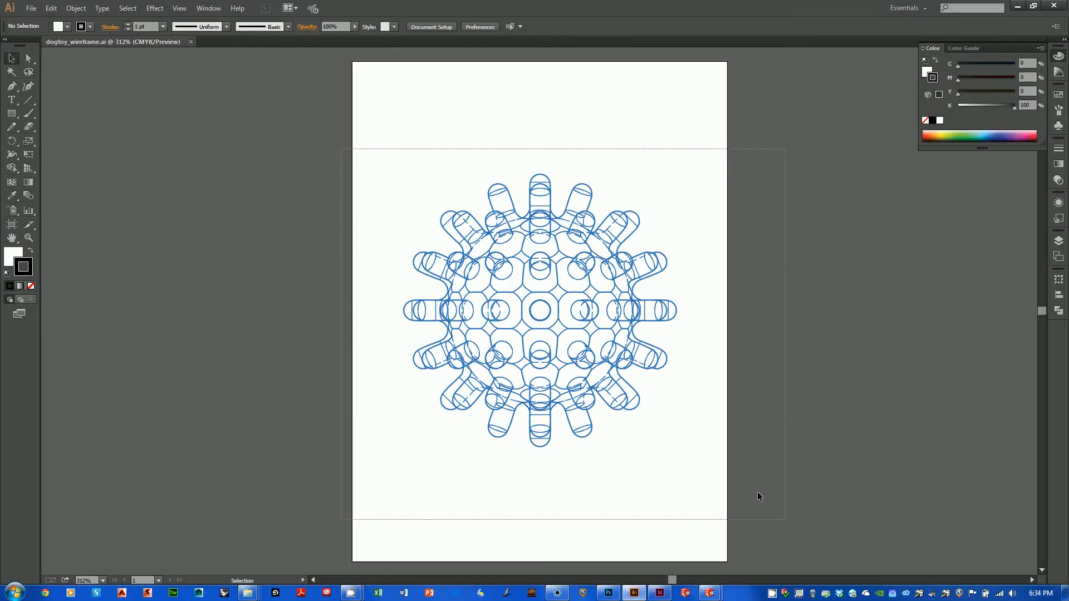
- Change the stroke colour of the whole wireframe drawing to a magenta pink, about C 20, M 85, Y 0, K 0, and deselect it
key(ctrl+a)
double_click(27, 274)
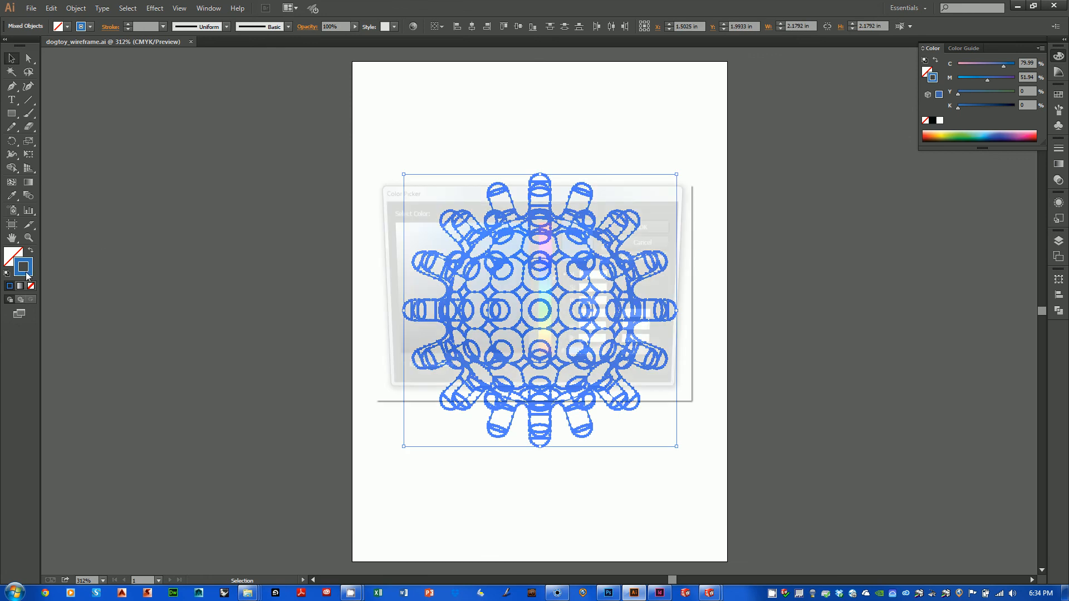
click(545, 249)
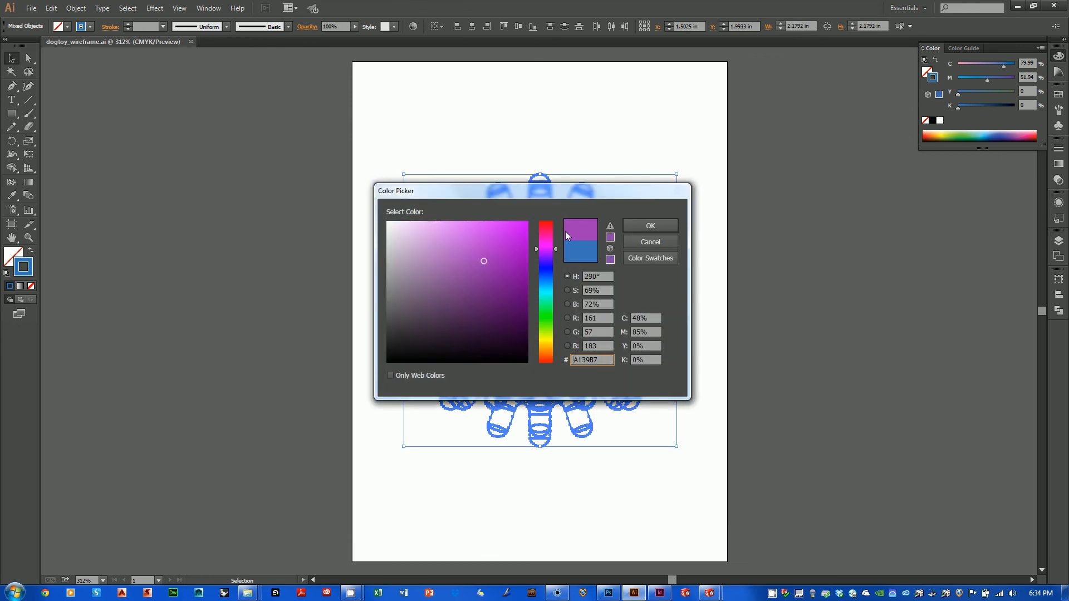
drag(548, 234, 522, 223)
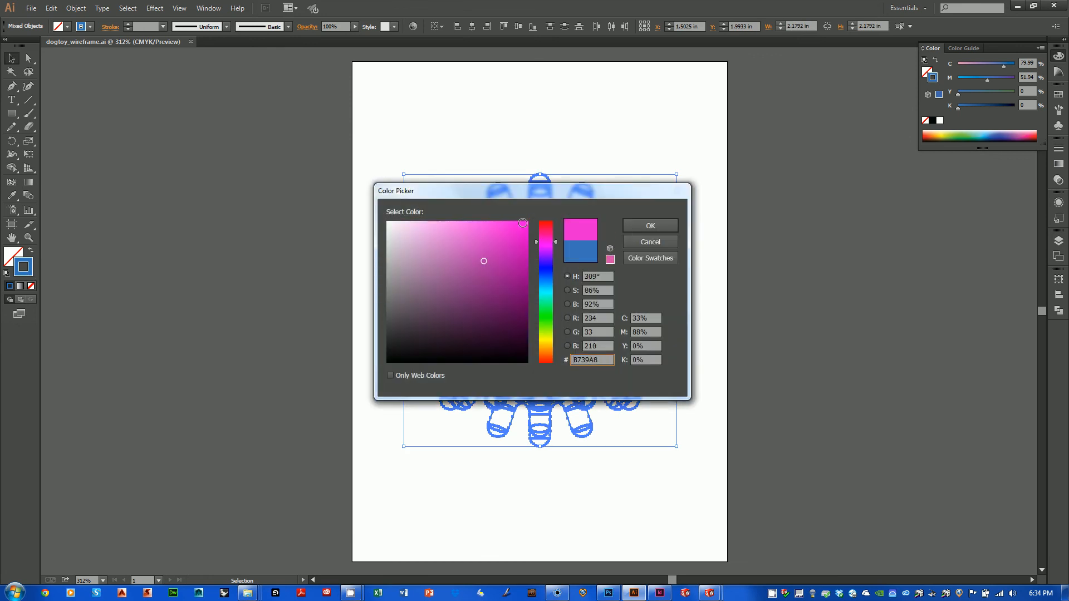
click(651, 226)
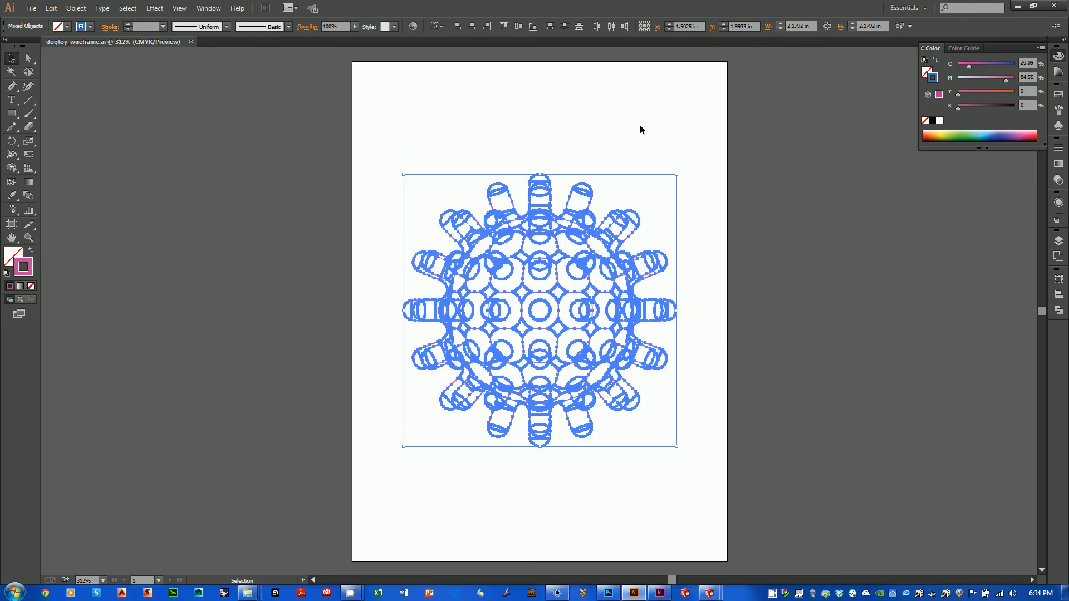
click(640, 125)
key(a)
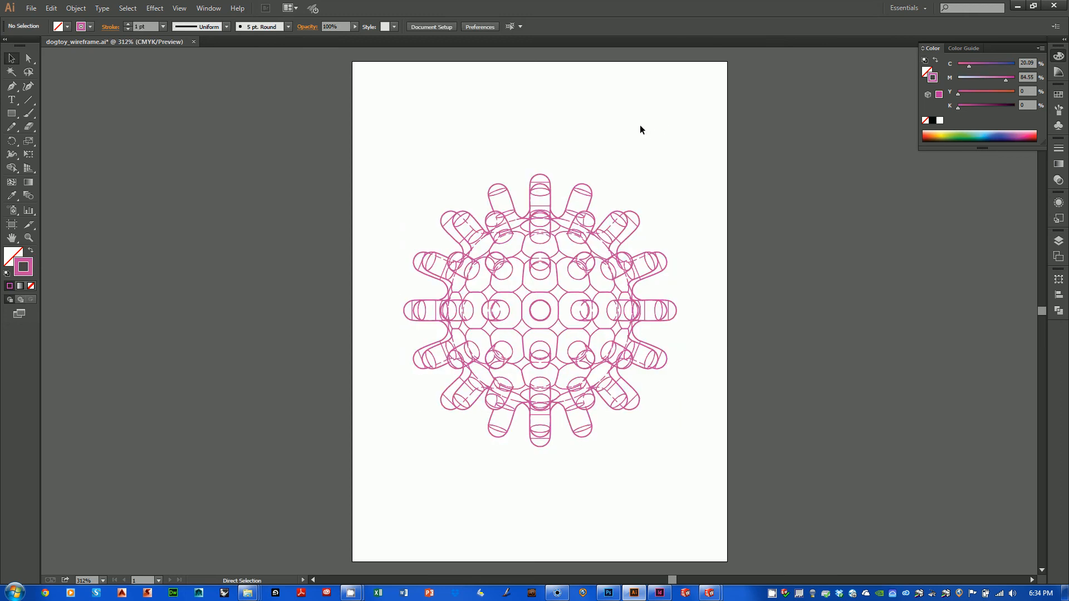
- Save and close dogtoy_wireframe.ai, then return to the InDesign layout
key(ctrl+s)
click(191, 42)
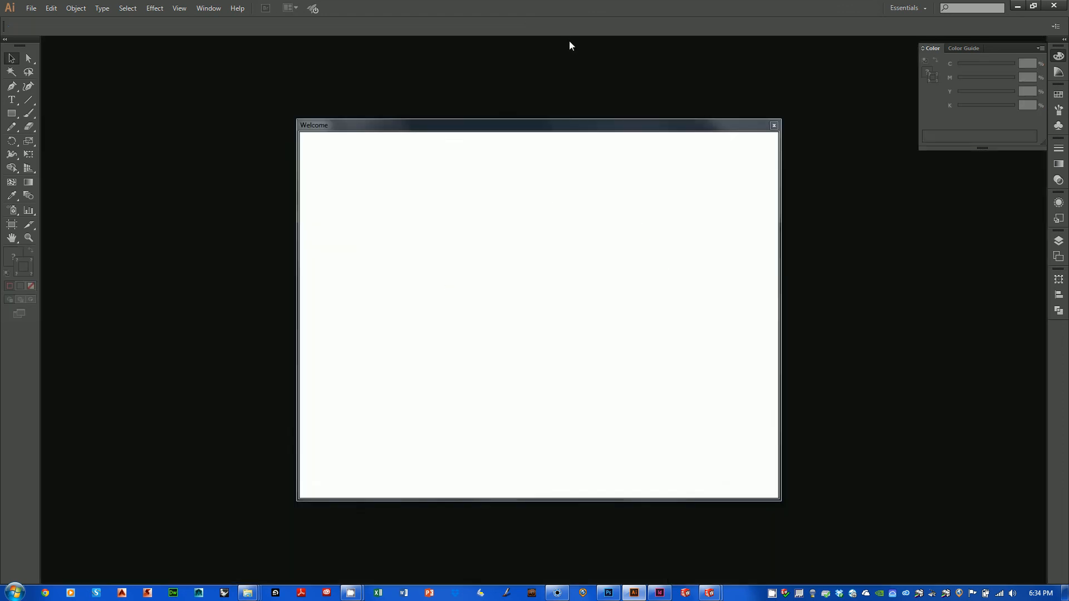
click(1017, 6)
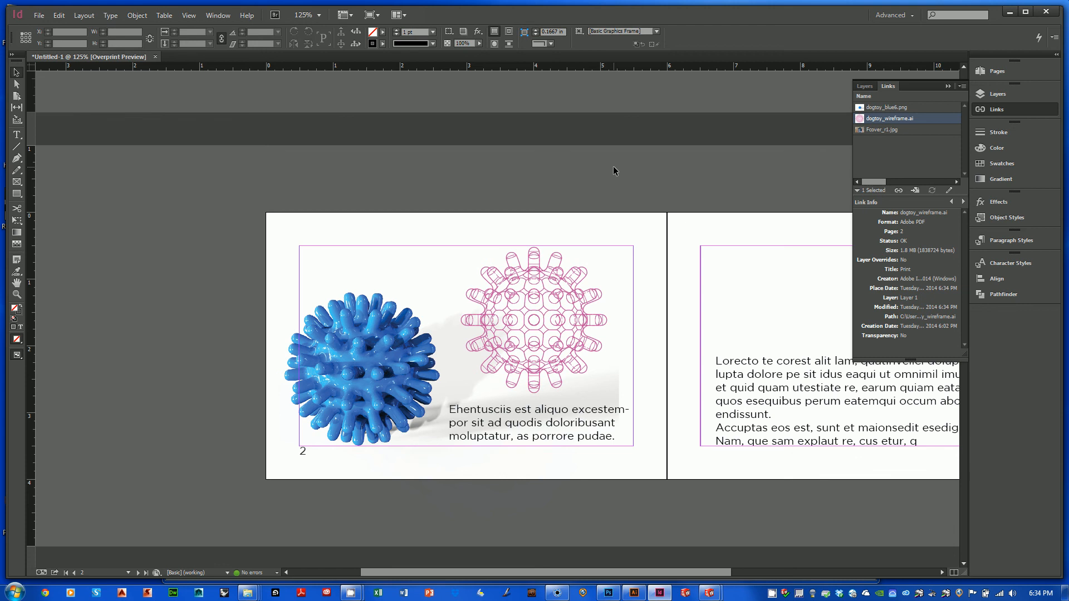
click(543, 426)
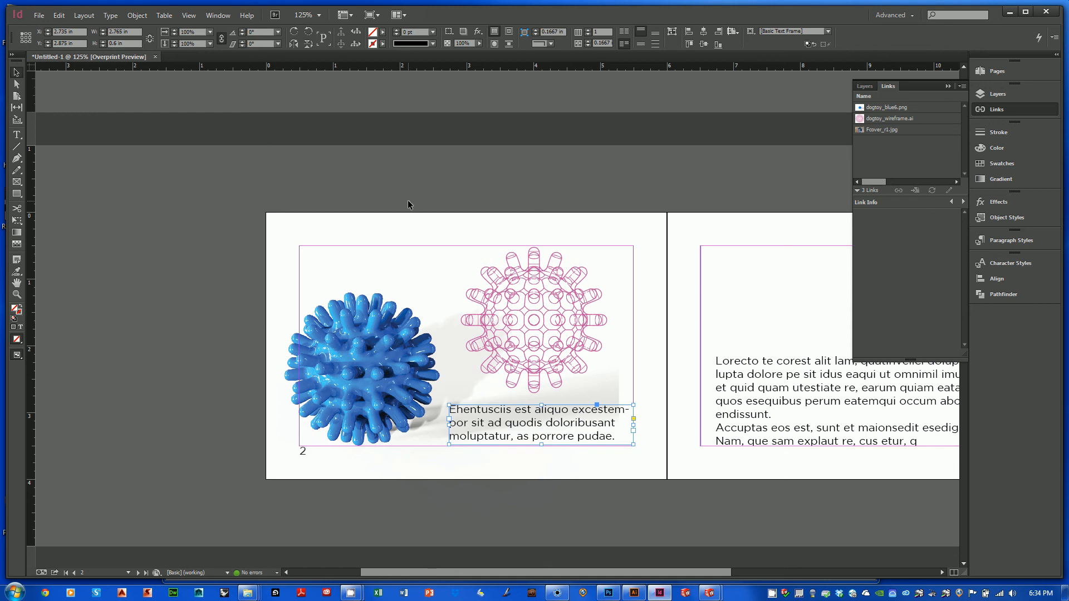
click(483, 136)
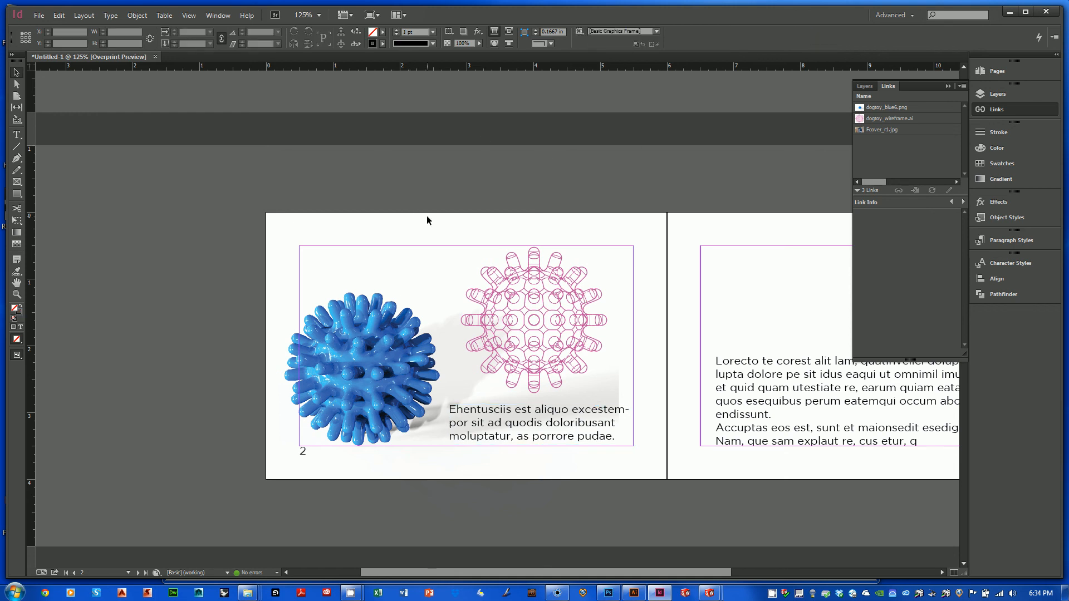